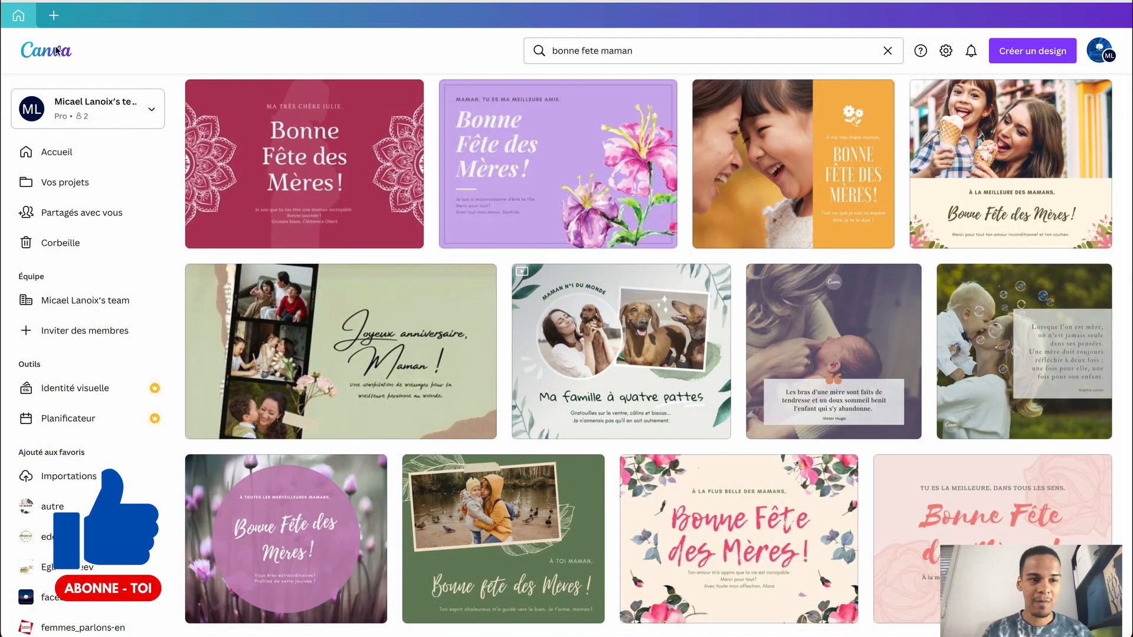
# Step: Return to the home page and search the templates for "bonne fête maman"
pyautogui.click(56, 50)
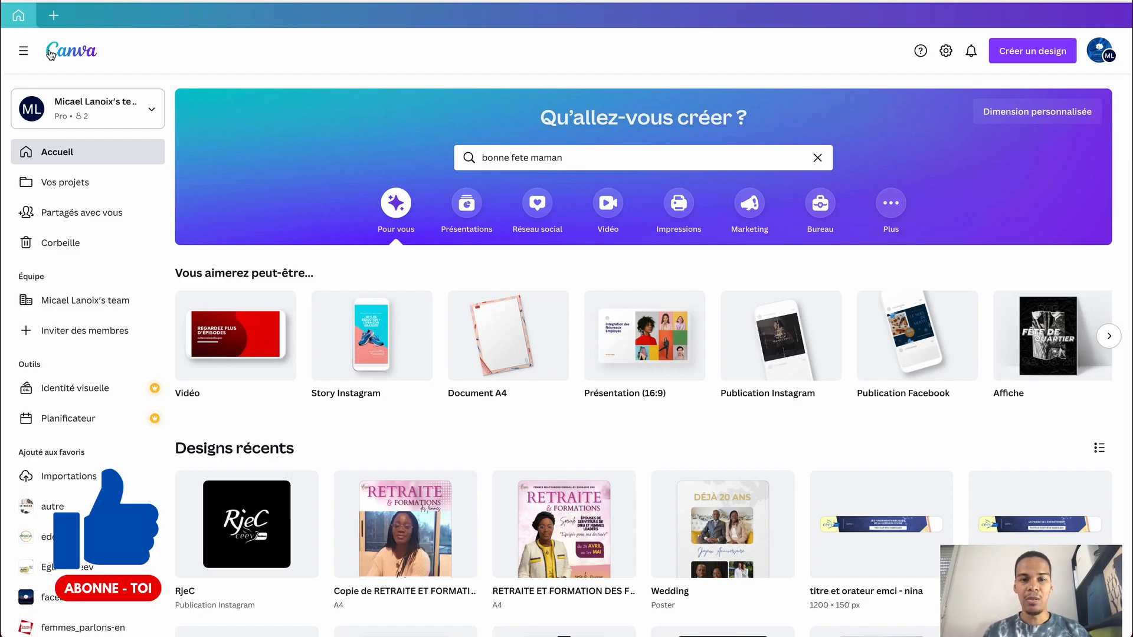
pyautogui.click(819, 159)
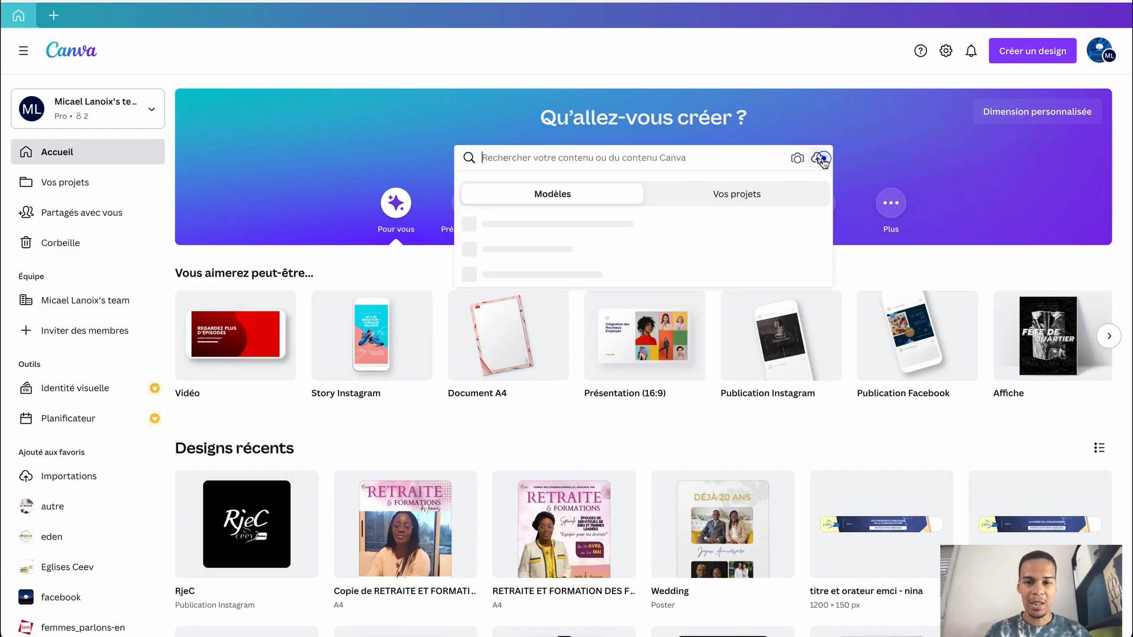
pyautogui.click(462, 95)
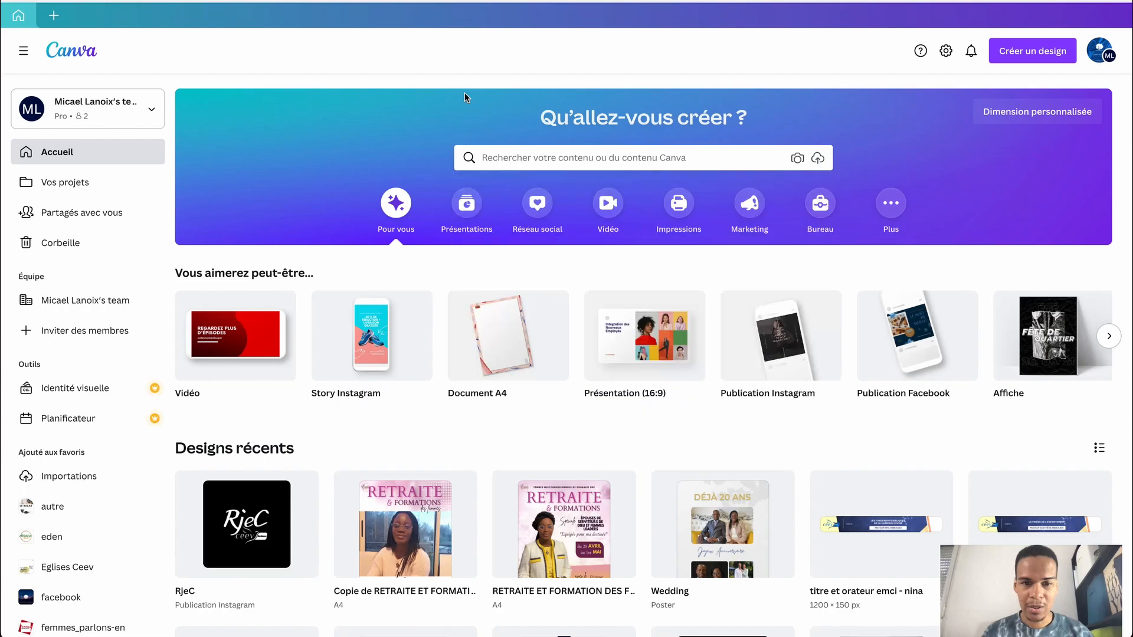
pyautogui.click(515, 164)
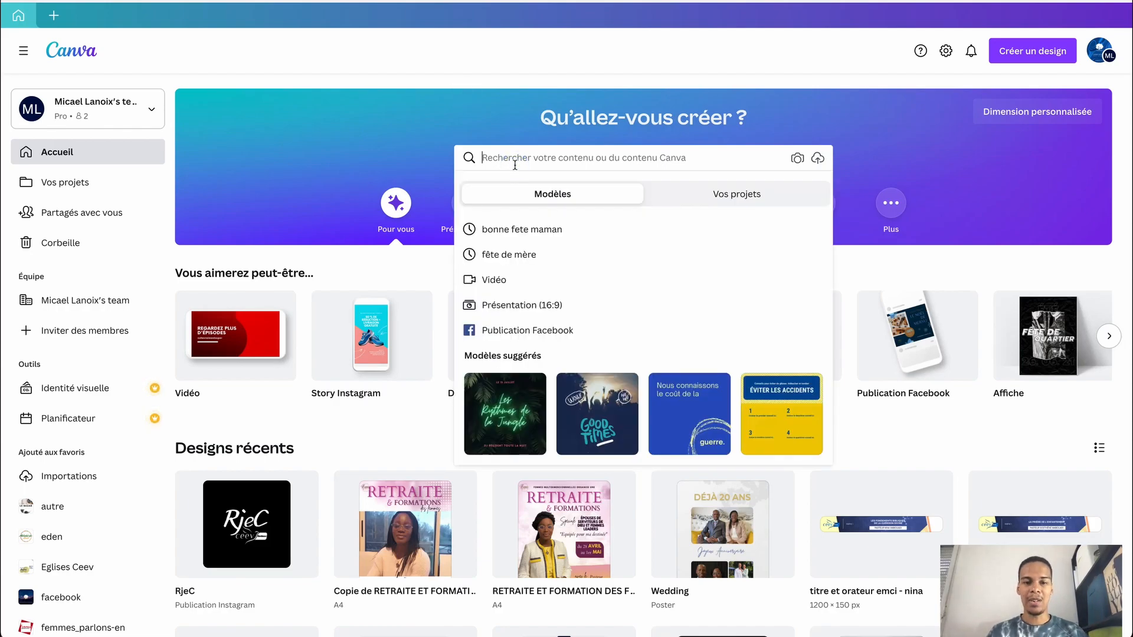
pyautogui.write('bonne fête maman')
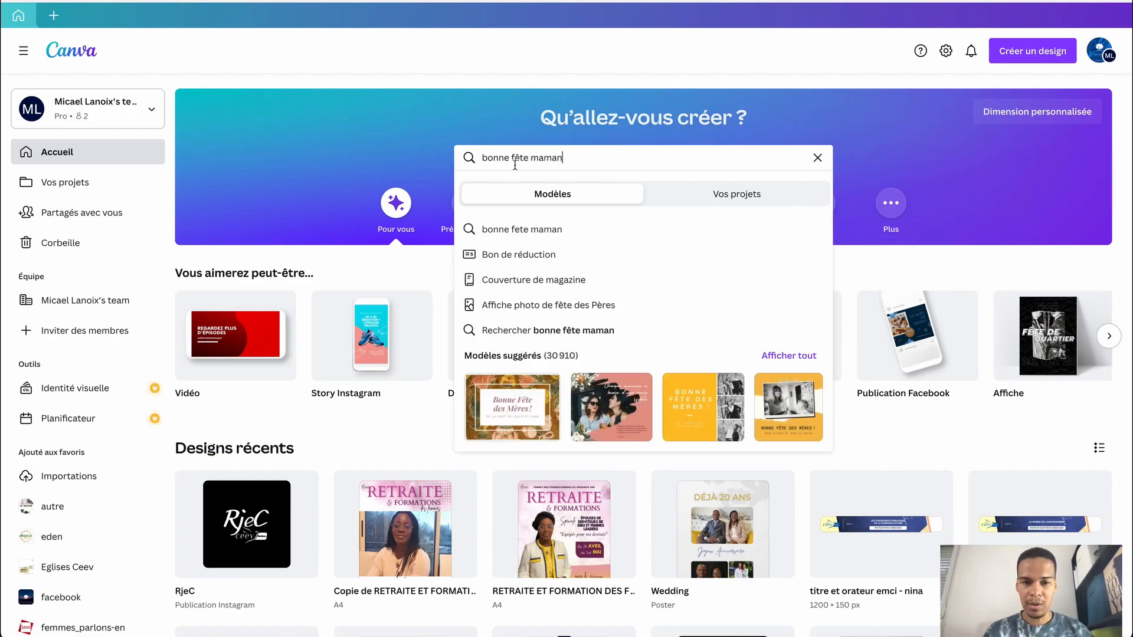
pyautogui.press('Return')
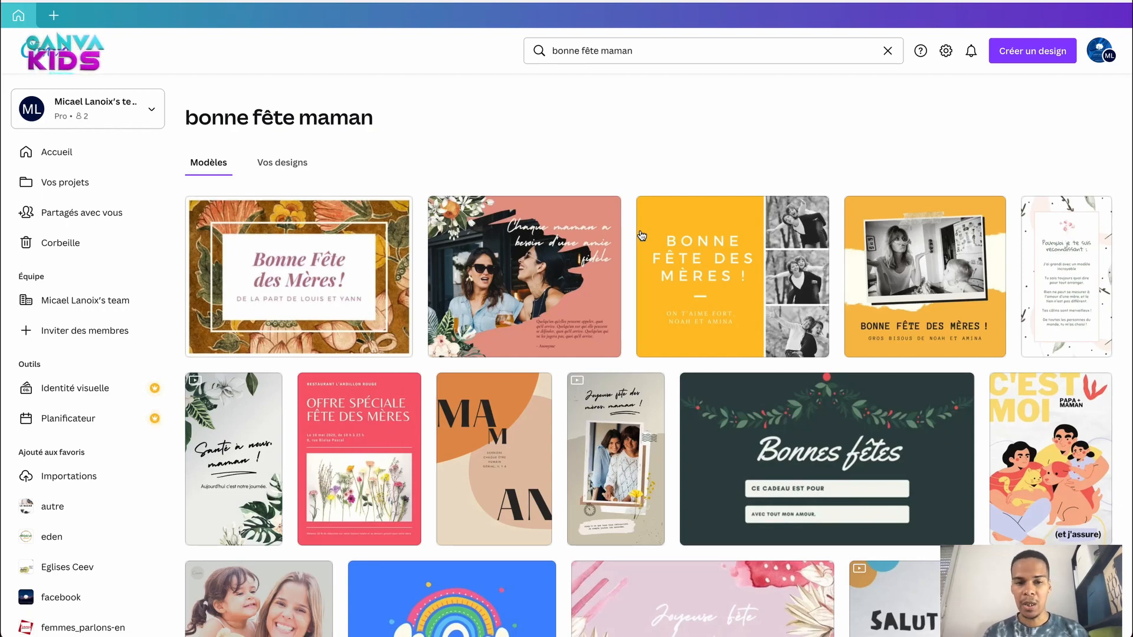
# Step: Open the green "Joyeux anniversaire, Maman !" presentation template with the film-strip photos from the search results
pyautogui.scroll(-5, 642, 235)
pyautogui.scroll(-14, 642, 236)
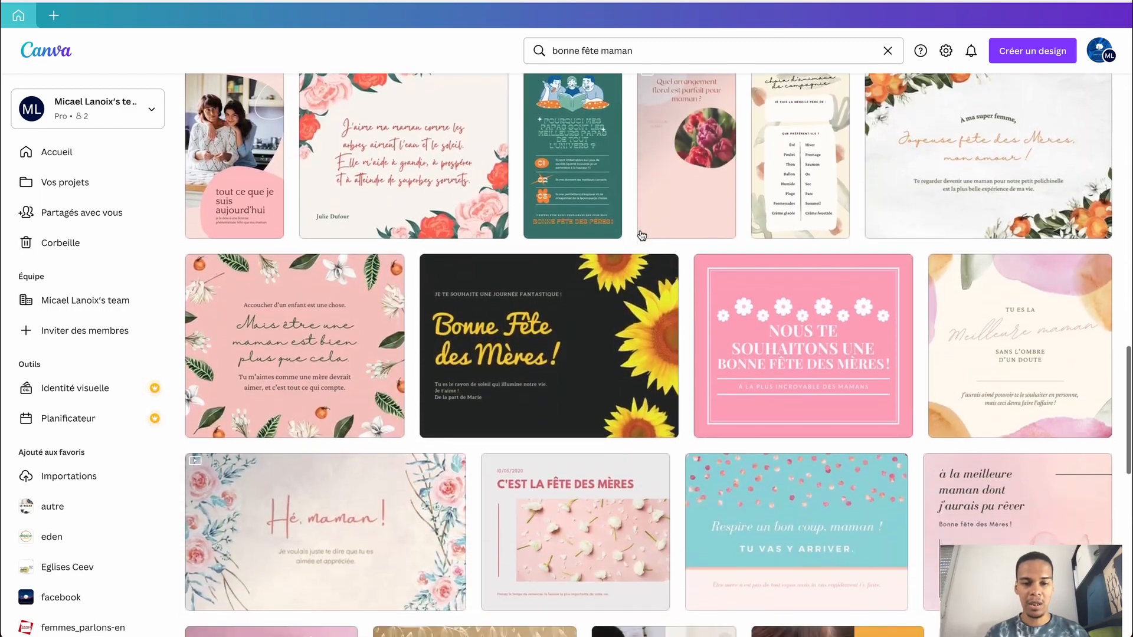
pyautogui.scroll(-12, 642, 235)
pyautogui.scroll(-8, 640, 231)
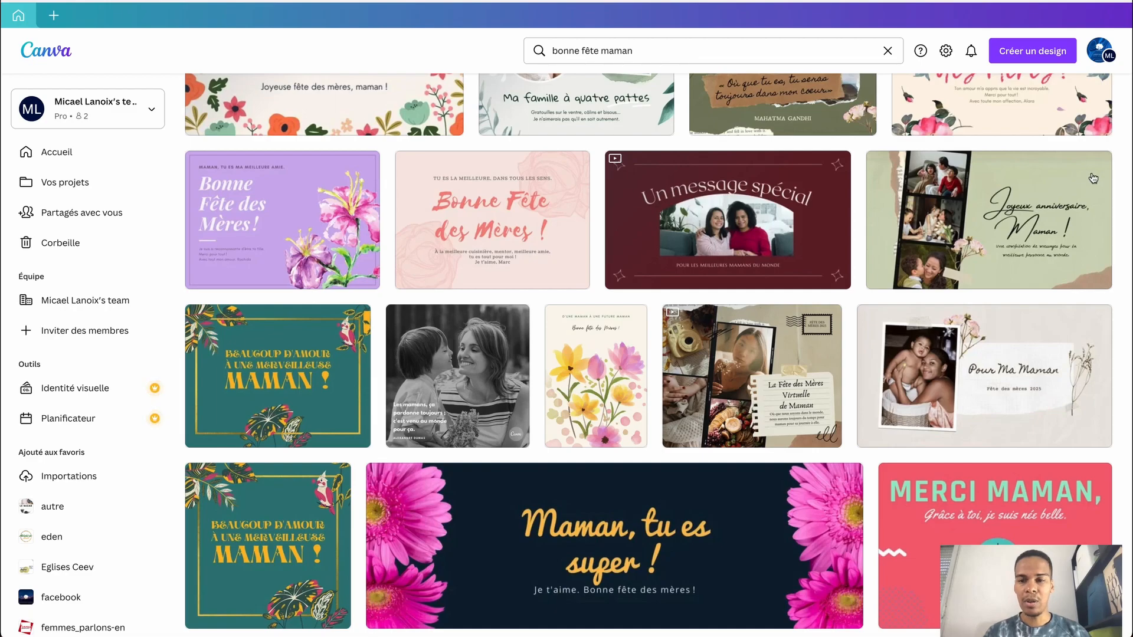
pyautogui.click(991, 229)
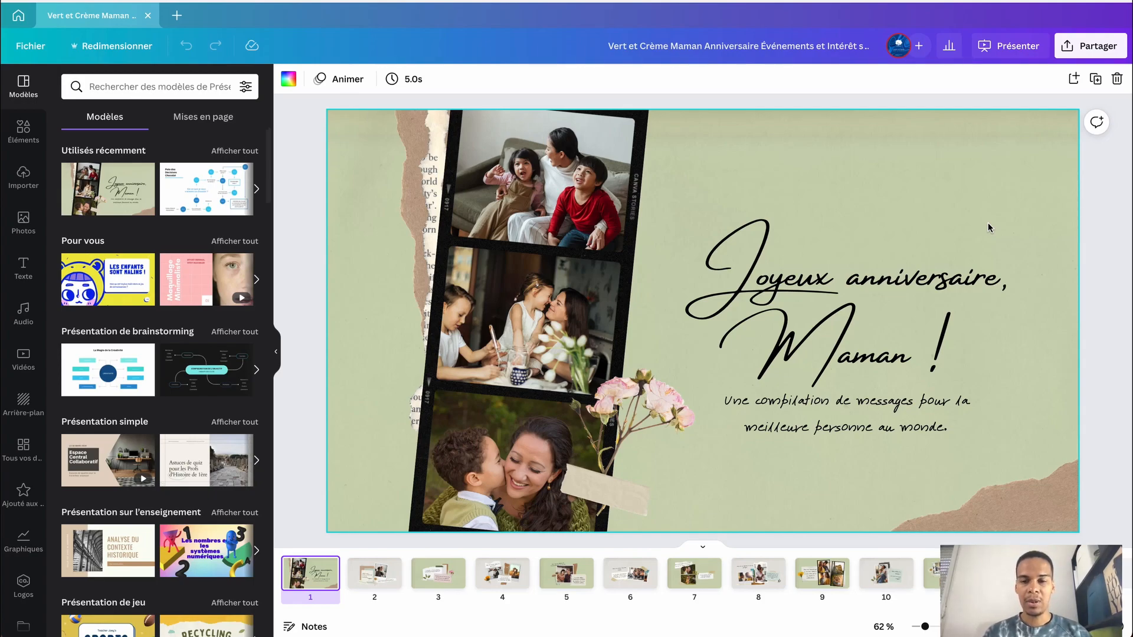
# Step: Change the background colour of page 1 to the custom purple #BE49D6
pyautogui.click(912, 173)
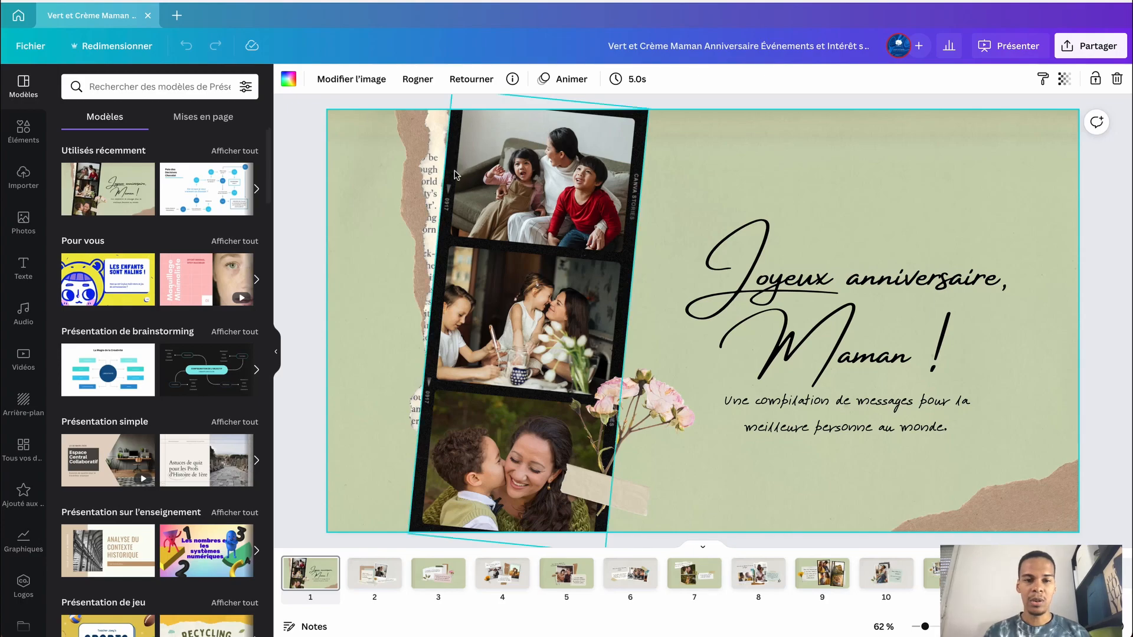
pyautogui.click(288, 80)
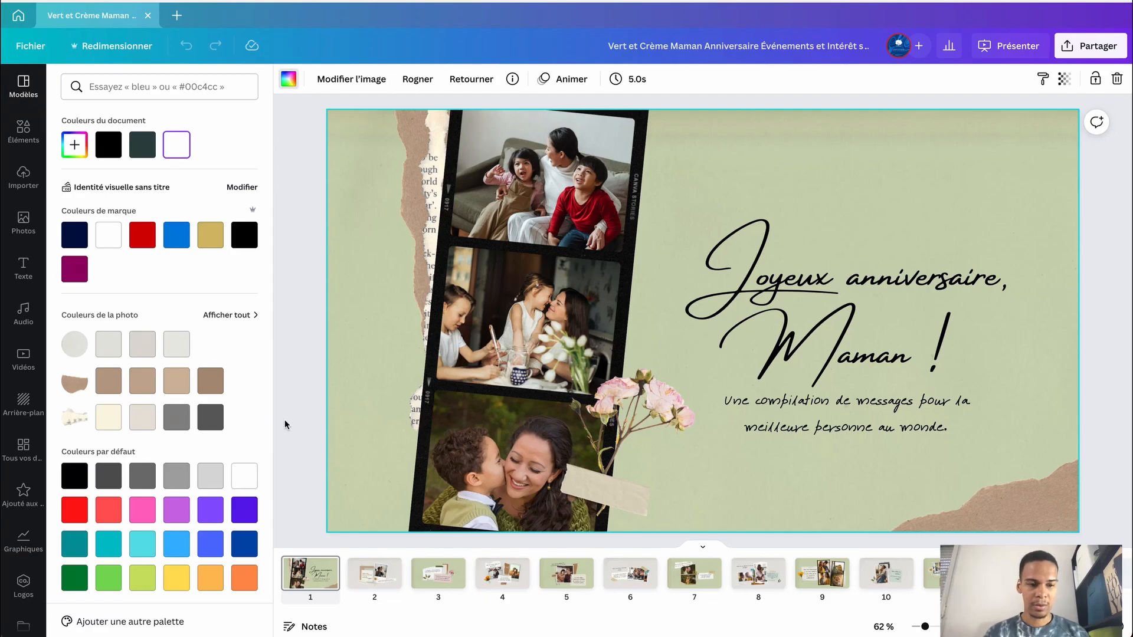
pyautogui.click(74, 145)
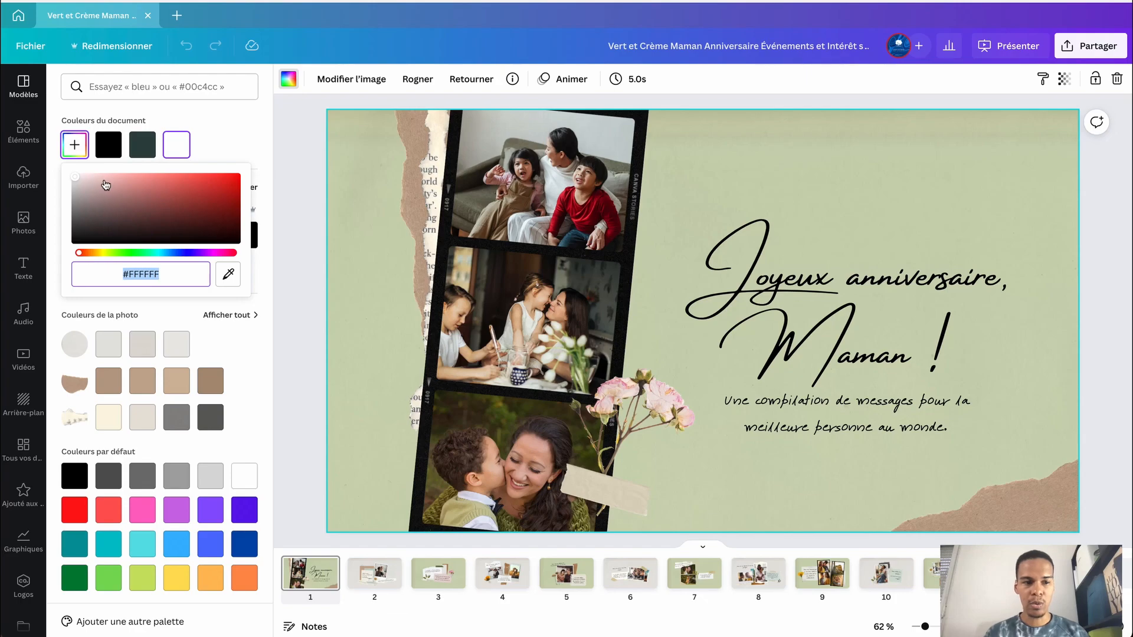
pyautogui.moveTo(83, 256); pyautogui.dragTo(203, 250)
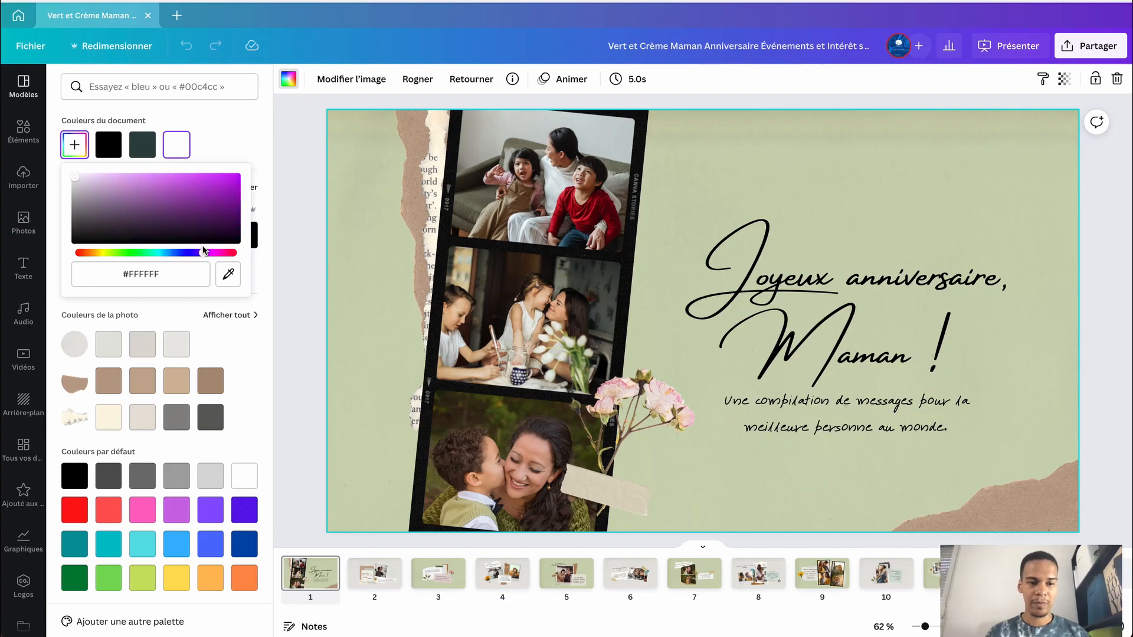
pyautogui.click(182, 188)
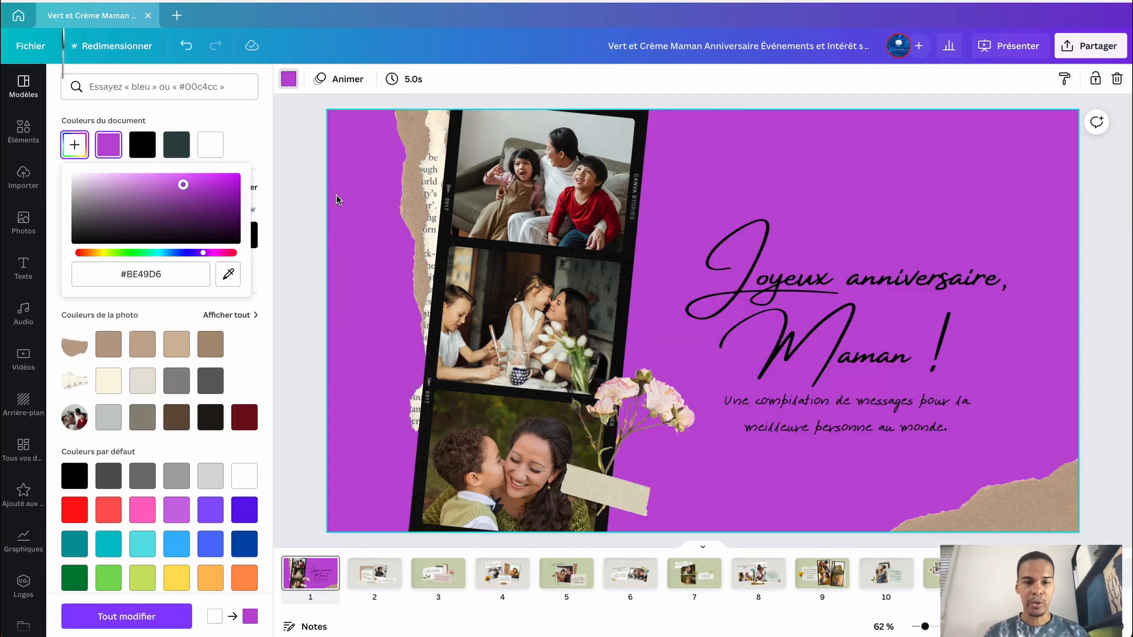
pyautogui.click(568, 160)
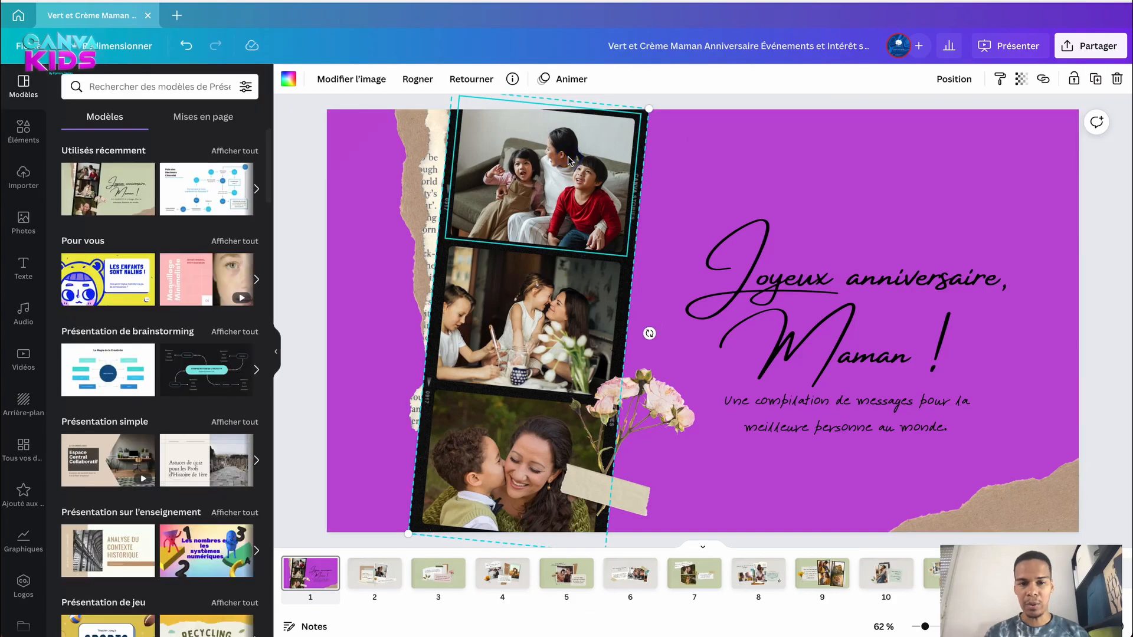
pyautogui.click(536, 296)
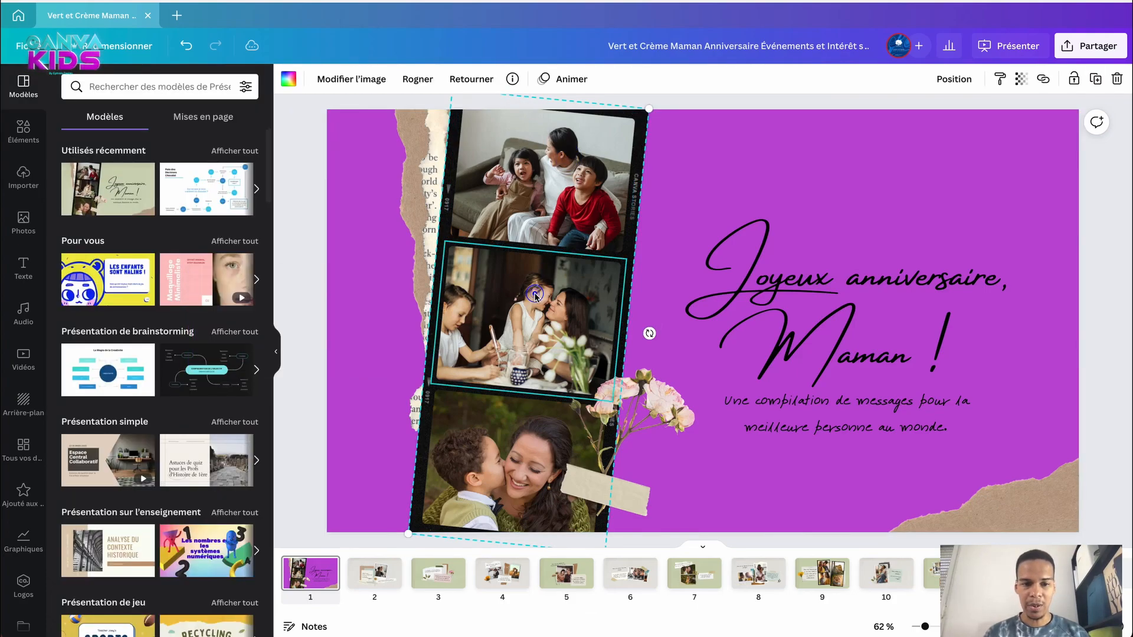
pyautogui.click(510, 441)
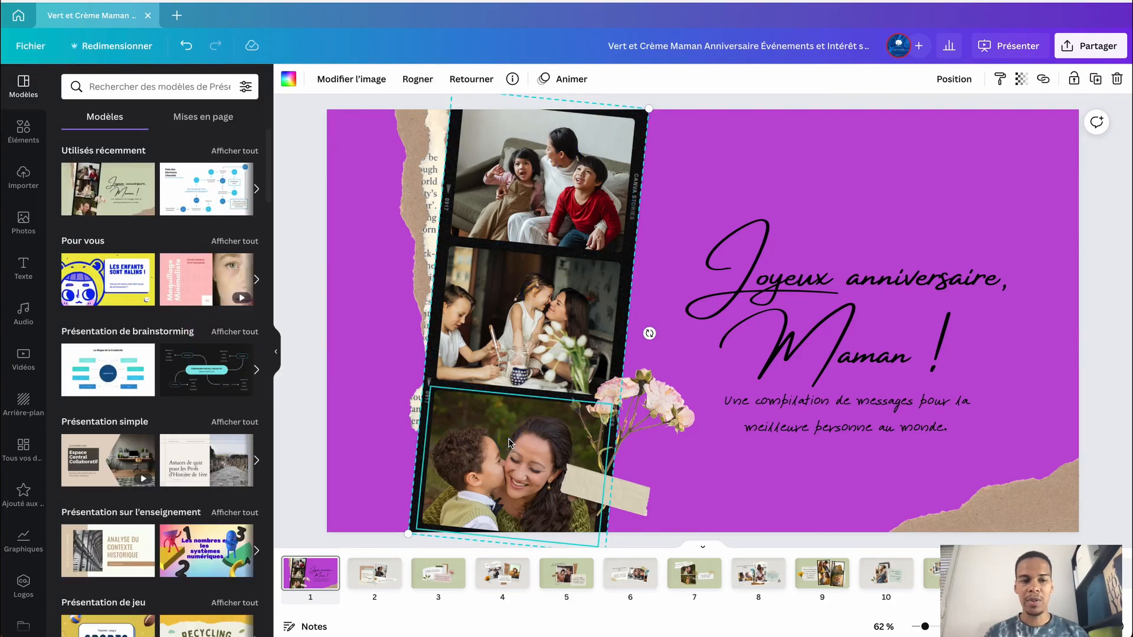
pyautogui.click(562, 200)
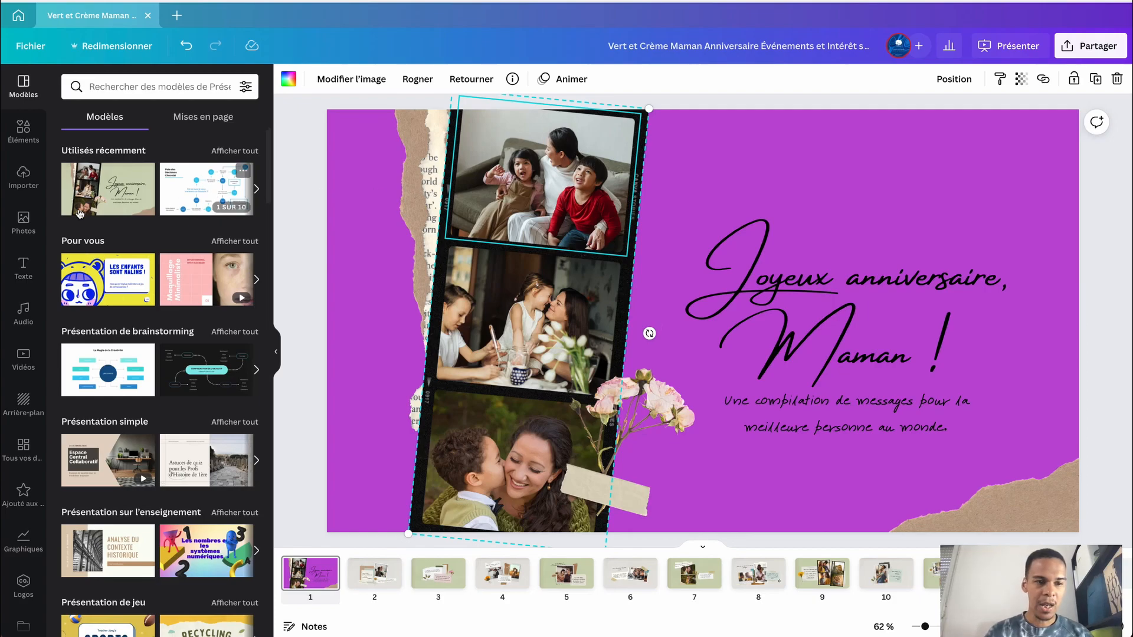
# Step: Upload the image photo_2022-03-18 19.52.36.jpeg from the tuto folder in Bureau
pyautogui.click(24, 177)
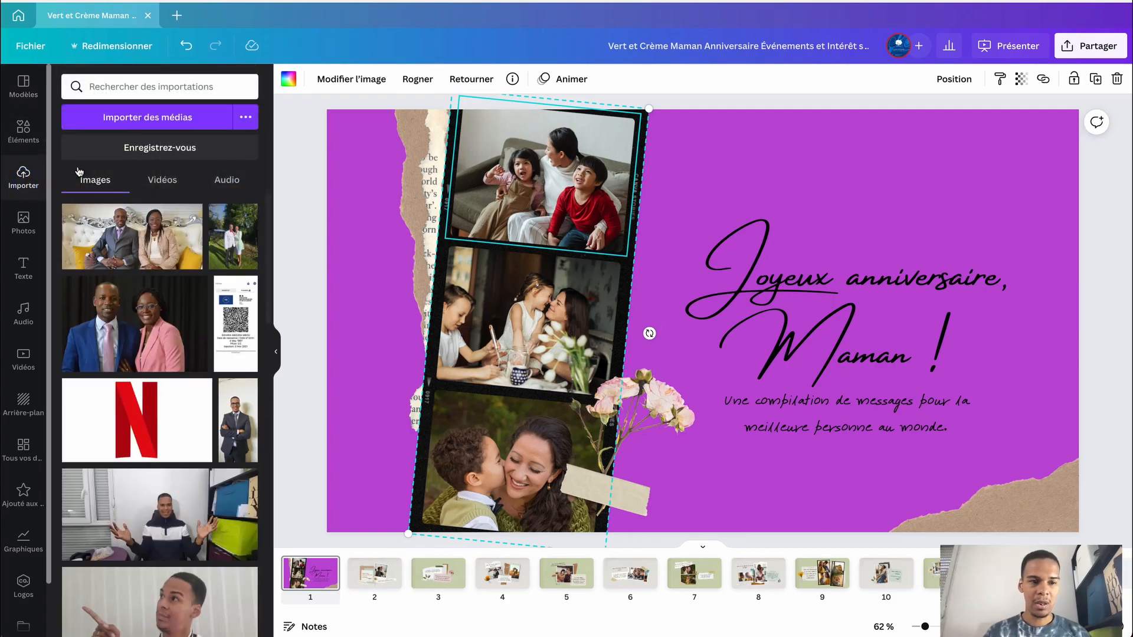
pyautogui.click(124, 120)
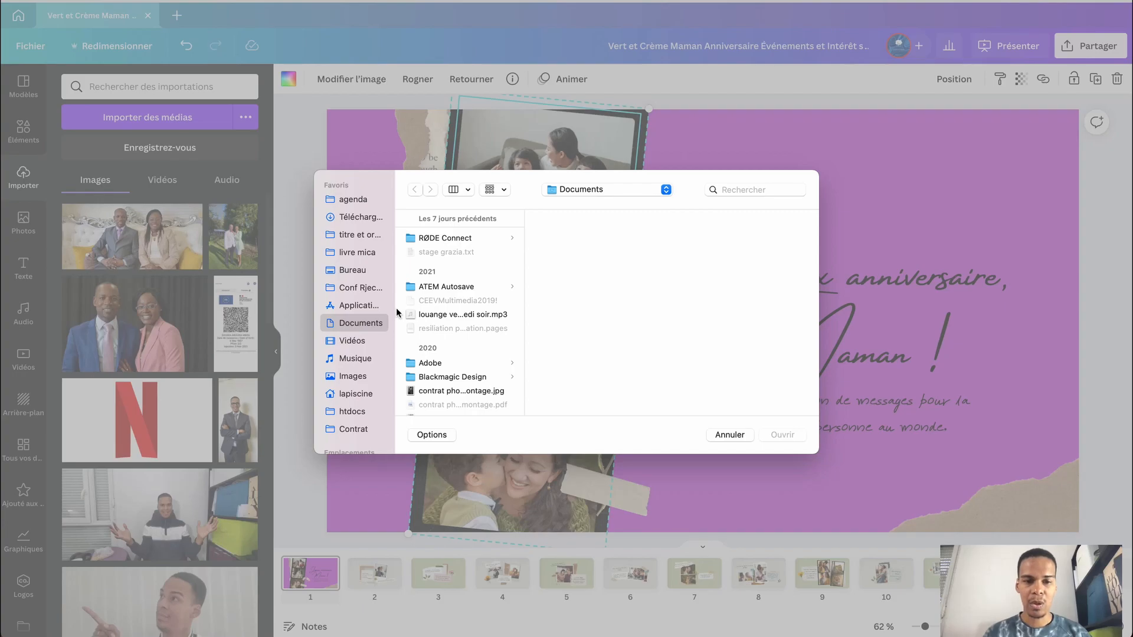
pyautogui.scroll(-10, 456, 275)
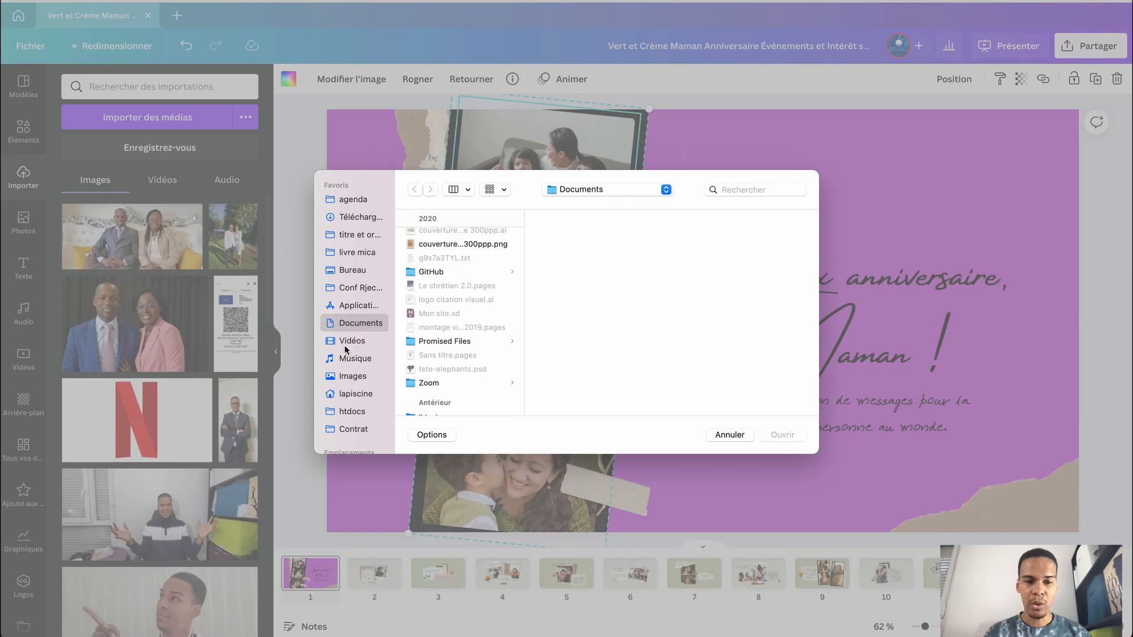
pyautogui.click(354, 219)
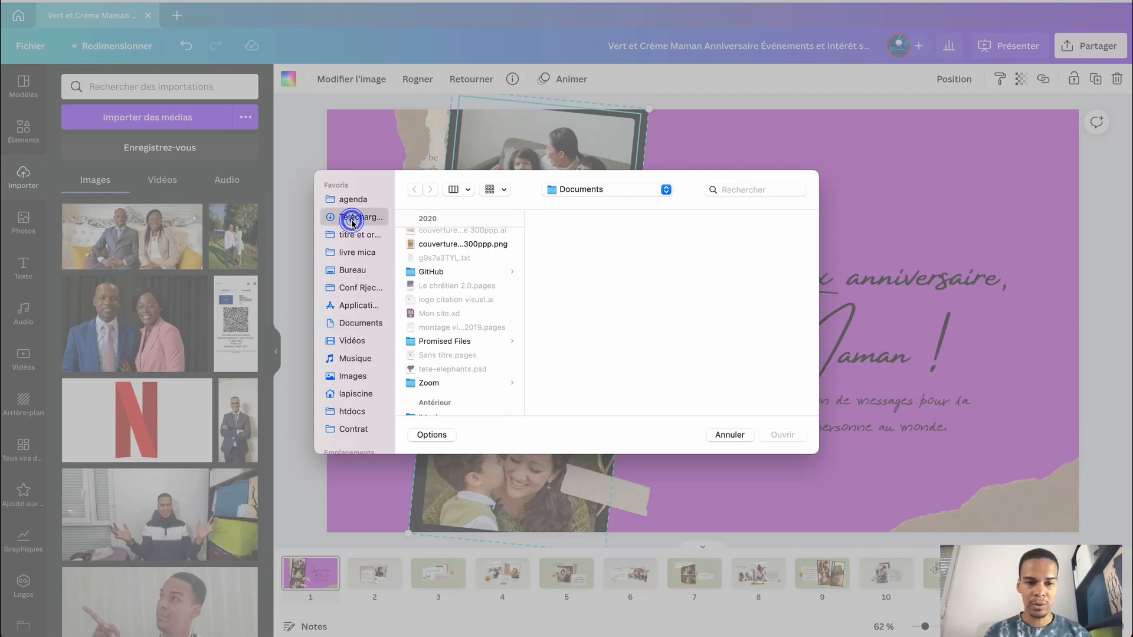
pyautogui.scroll(-5, 458, 316)
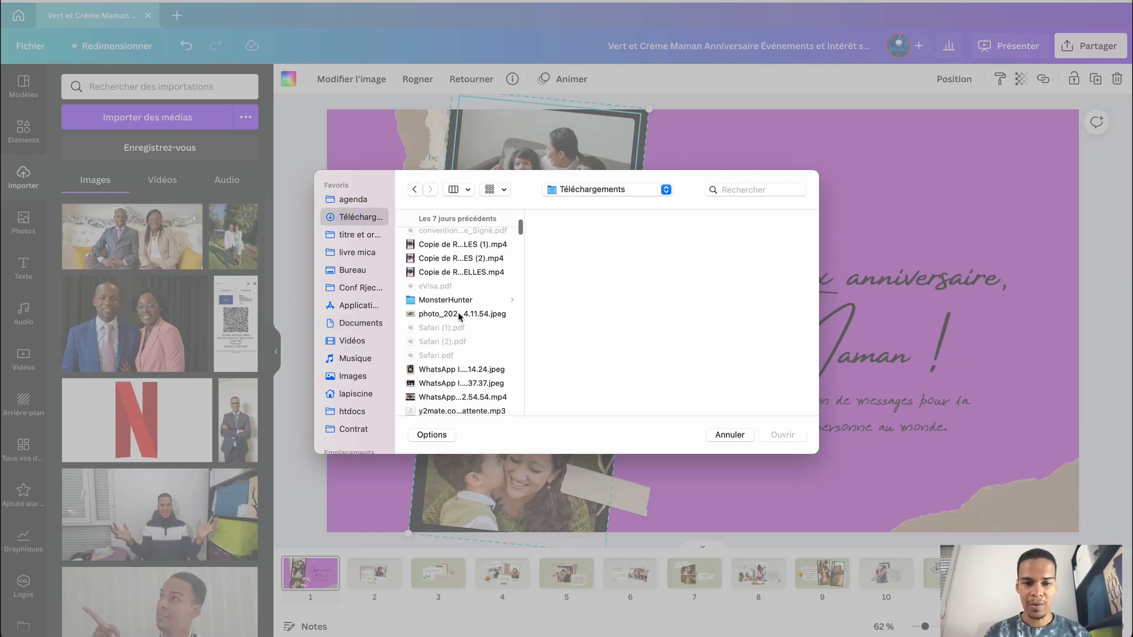
pyautogui.click(352, 271)
pyautogui.scroll(-5, 453, 266)
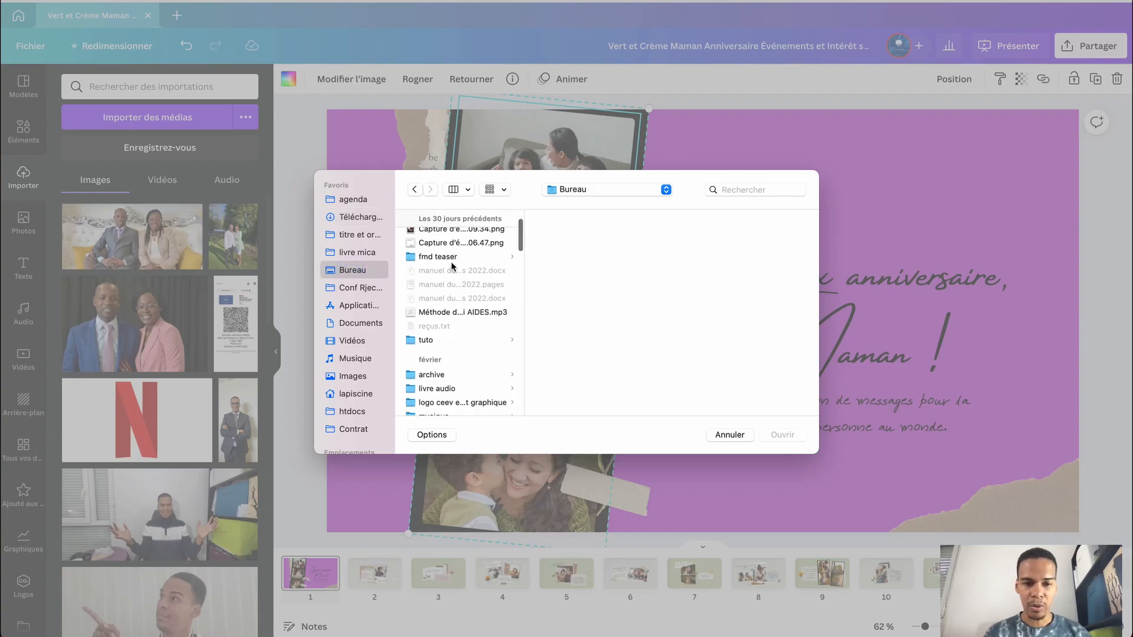
pyautogui.click(452, 255)
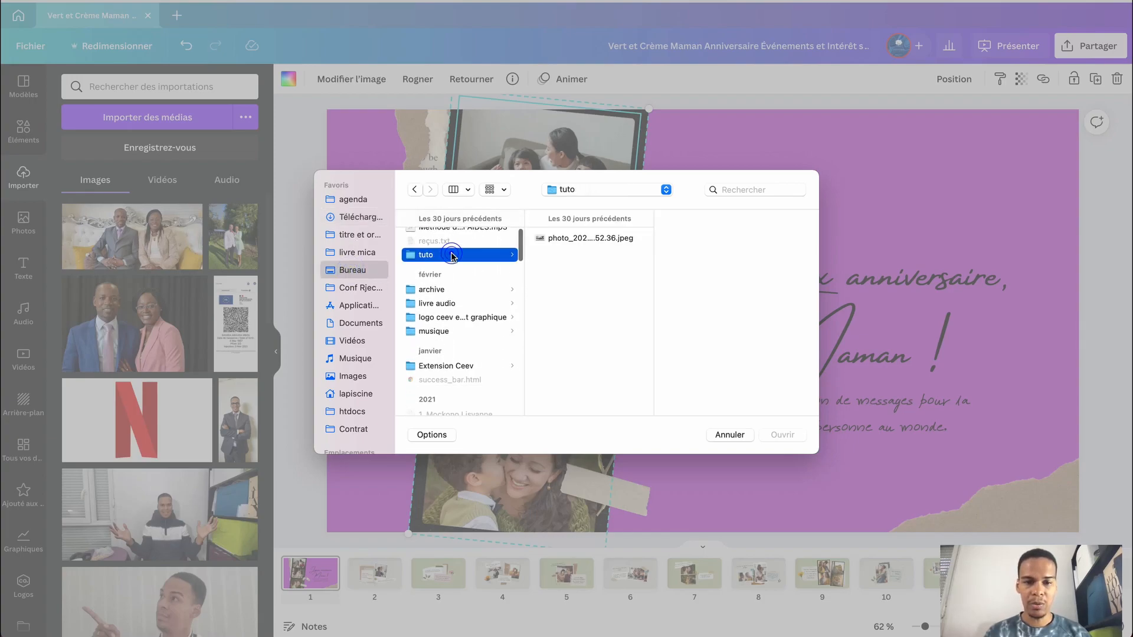
pyautogui.click(588, 239)
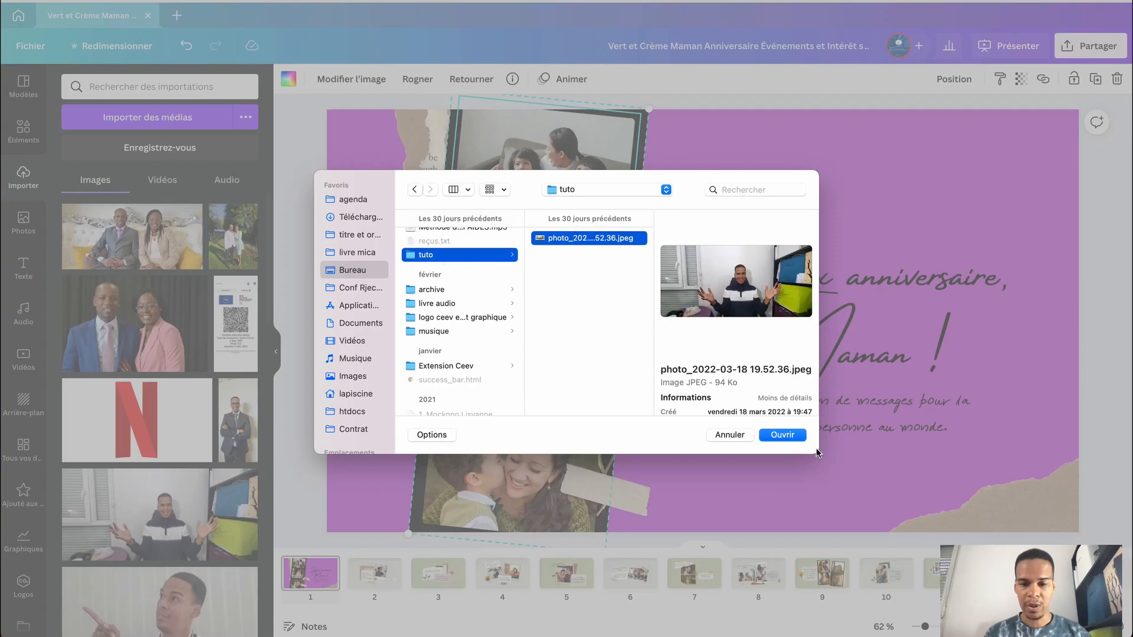
pyautogui.click(783, 435)
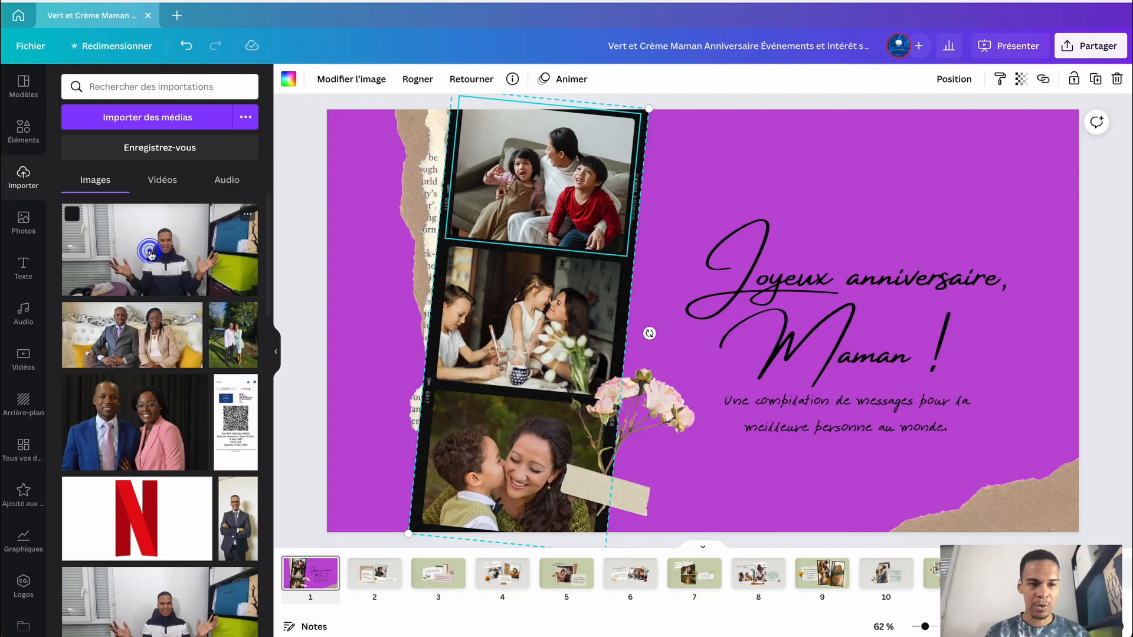
# Step: Replace the film strip's photos, top to bottom, with the newly uploaded image, the pointing-finger portrait and the grey-suit portrait
pyautogui.moveTo(151, 256); pyautogui.dragTo(495, 195)
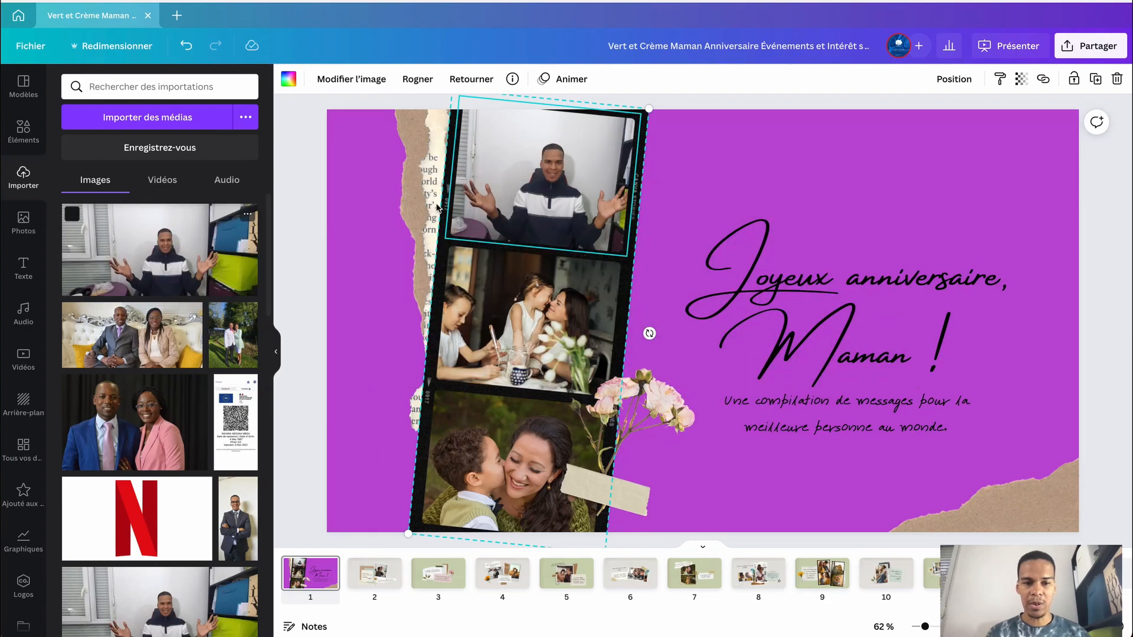
pyautogui.scroll(-6, 102, 334)
pyautogui.scroll(2, 103, 337)
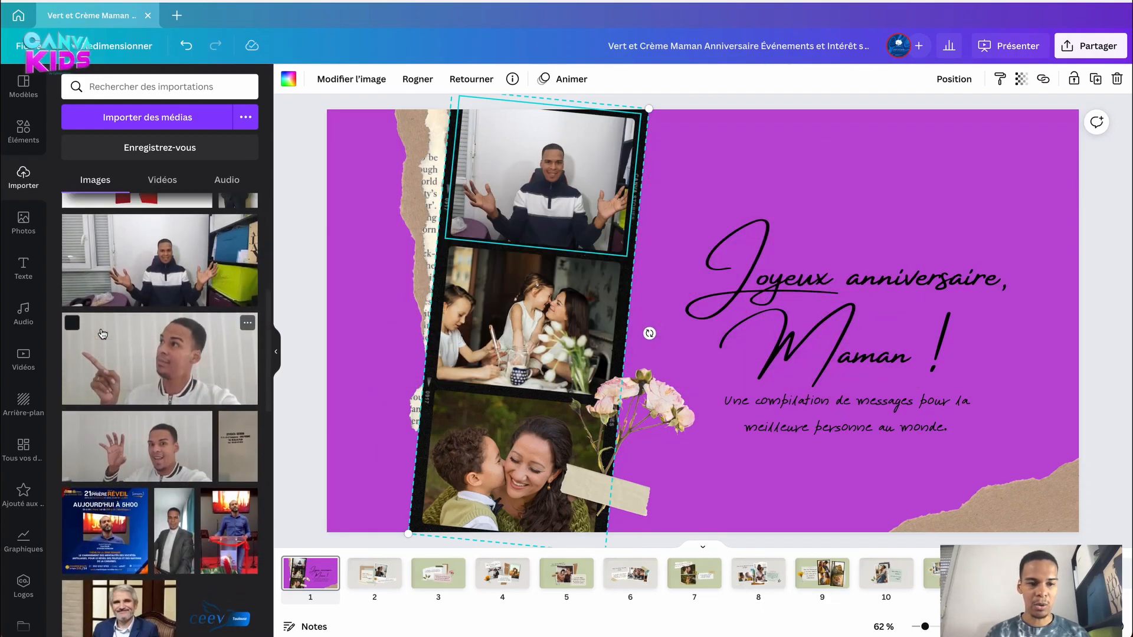
pyautogui.moveTo(163, 400); pyautogui.dragTo(495, 328)
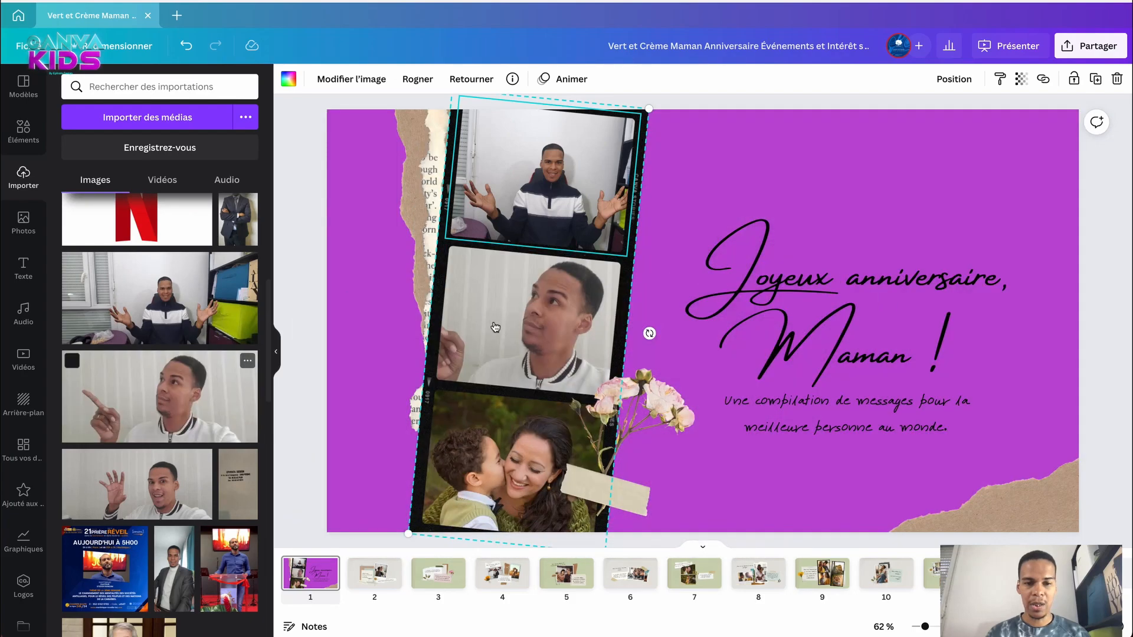
pyautogui.scroll(-2, 227, 358)
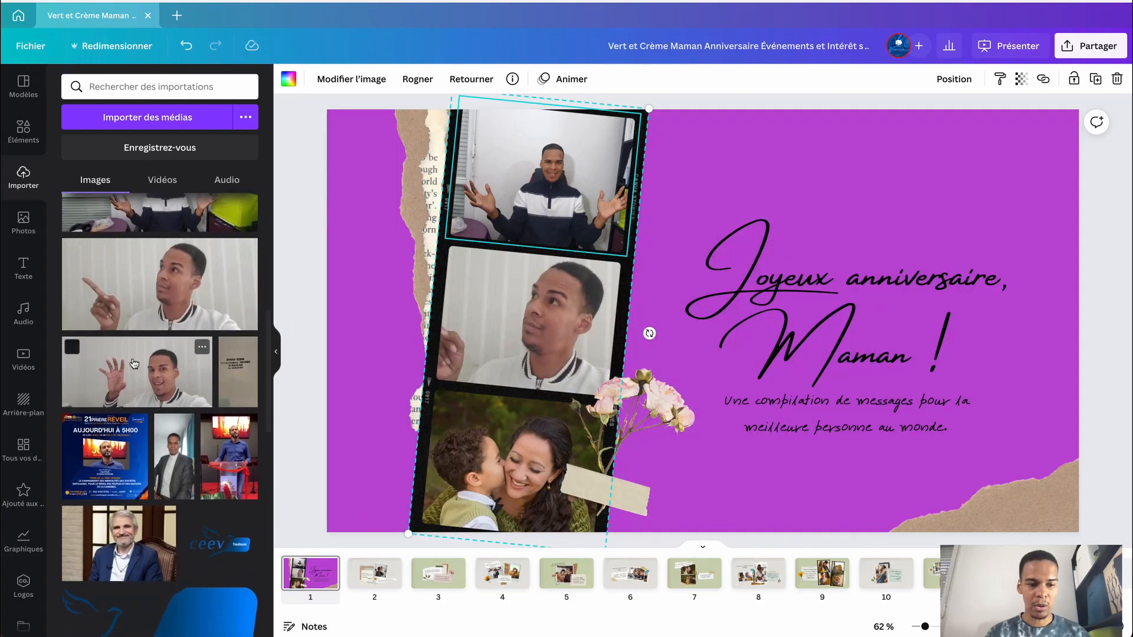
pyautogui.click(171, 443)
pyautogui.moveTo(230, 437); pyautogui.dragTo(463, 437)
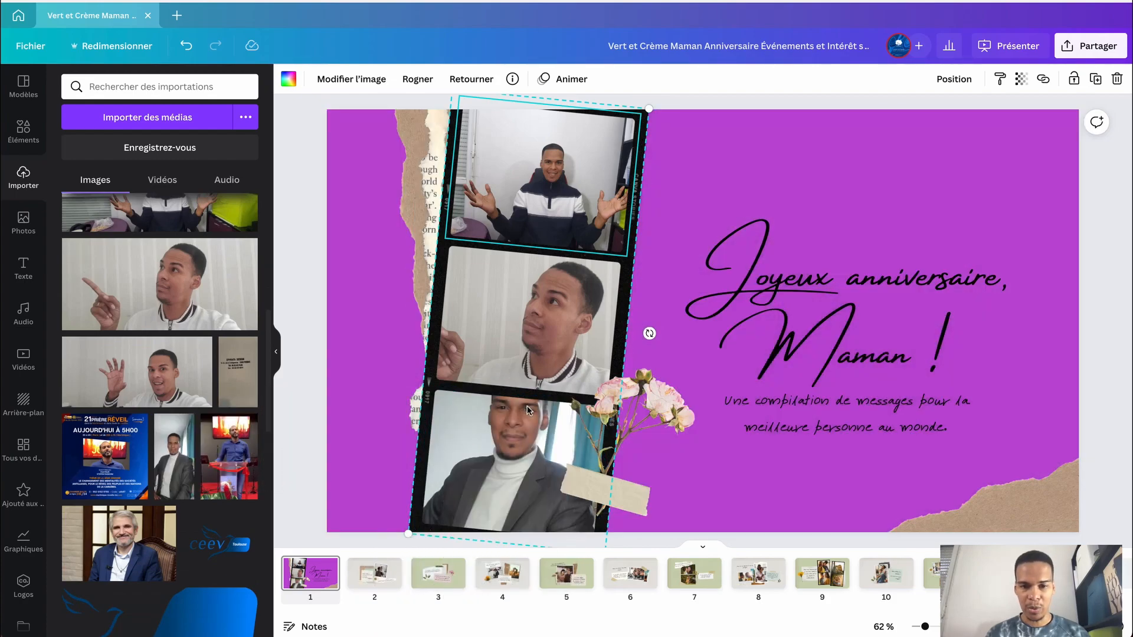
# Step: Ungroup the "Joyeux anniversaire, Maman !" title from the subtitle beneath it and clear the selection
pyautogui.click(732, 279)
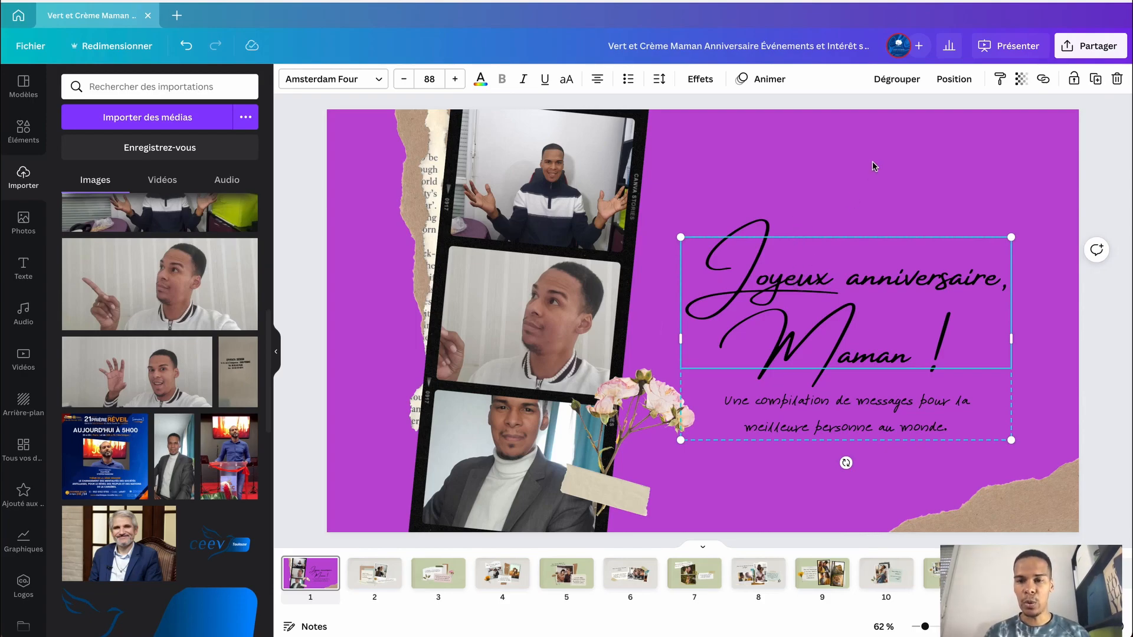
pyautogui.click(897, 83)
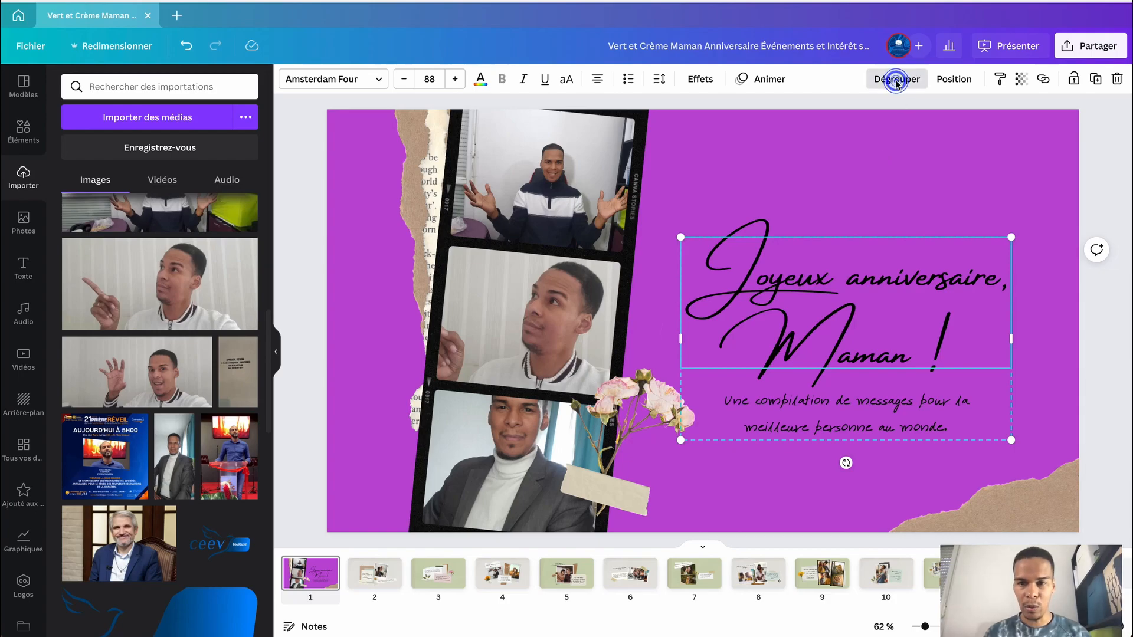
pyautogui.click(874, 167)
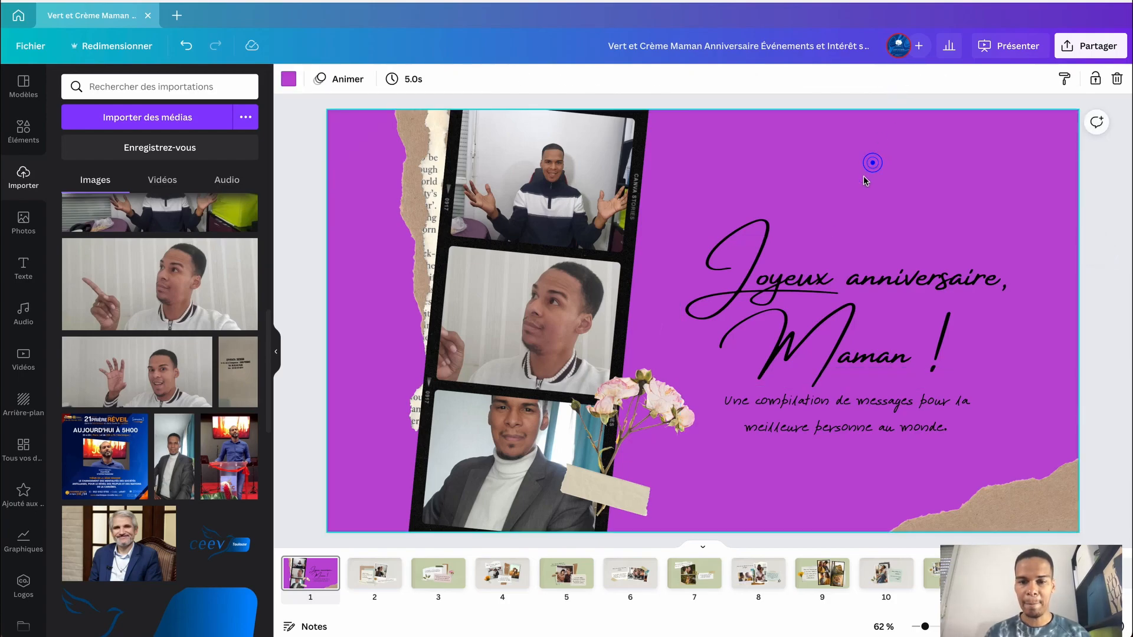
# Step: Replace "Joyeux anniversaire" in the title with "Bonne fête", keeping the comma and "Maman !", and finish editing the text
pyautogui.click(796, 282)
pyautogui.doubleClick(797, 282)
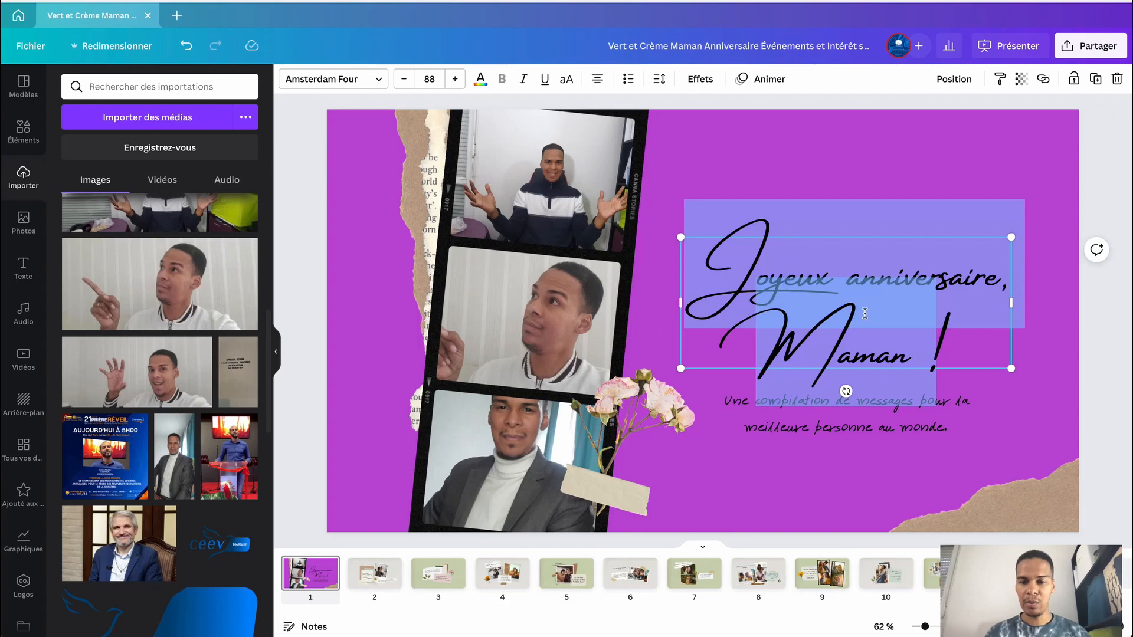
pyautogui.click(954, 351)
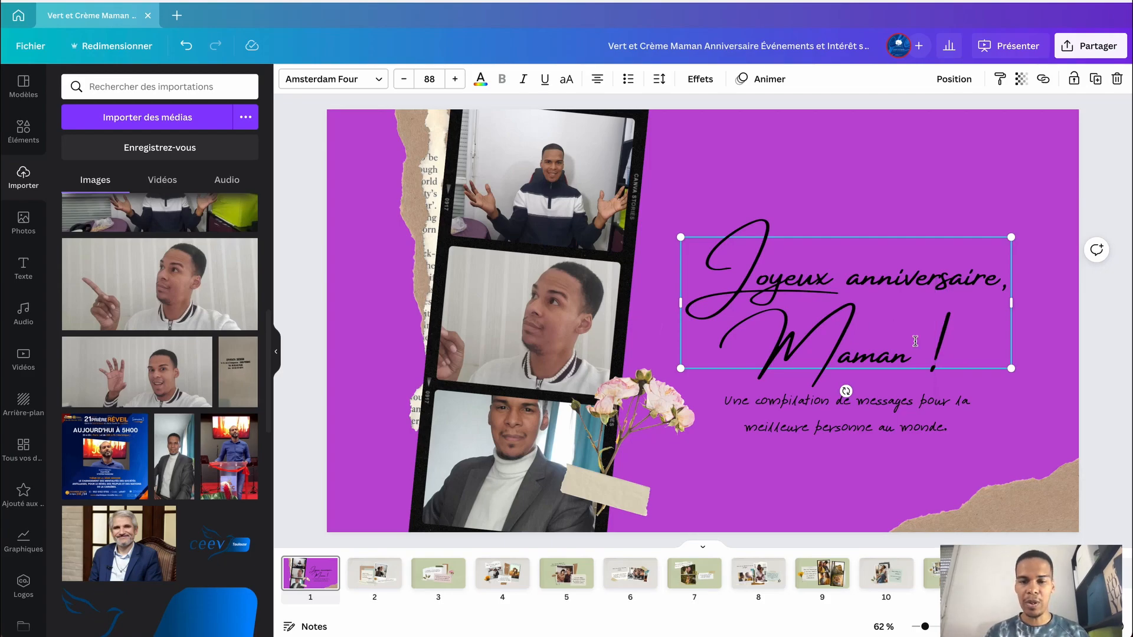
pyautogui.moveTo(732, 263); pyautogui.dragTo(1006, 269)
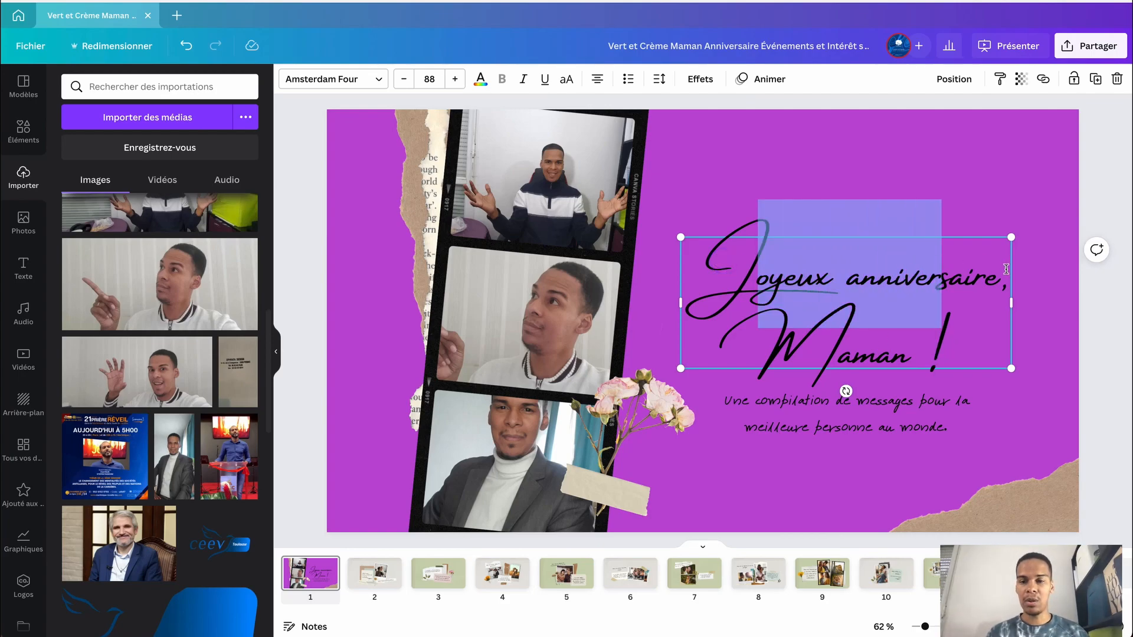
pyautogui.click(1000, 280)
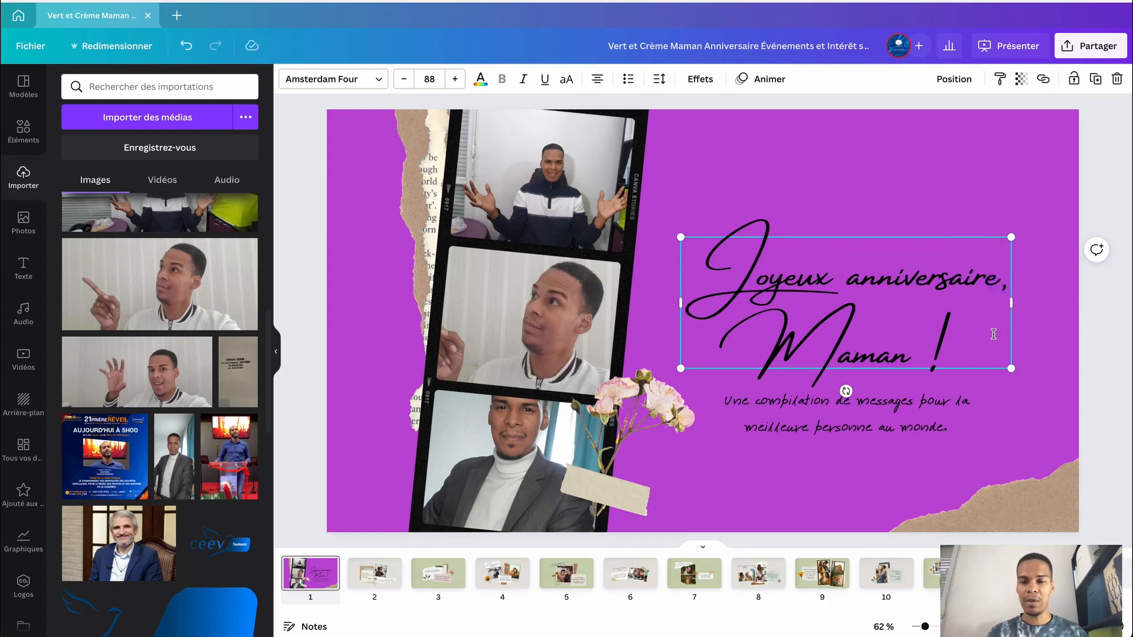
pyautogui.press('BackSpace')
pyautogui.press('BackSpace')
pyautogui.press('BackSpace')
pyautogui.press('BackSpace')
pyautogui.press('BackSpace')
pyautogui.press('BackSpace')
pyautogui.press('BackSpace')
pyautogui.press('BackSpace')
pyautogui.press('BackSpace')
pyautogui.press('BackSpace')
pyautogui.press('BackSpace')
pyautogui.press('BackSpace')
pyautogui.press('BackSpace')
pyautogui.press('BackSpace')
pyautogui.press('BackSpace')
pyautogui.press('BackSpace')
pyautogui.press('BackSpace')
pyautogui.press('BackSpace')
pyautogui.press('BackSpace')
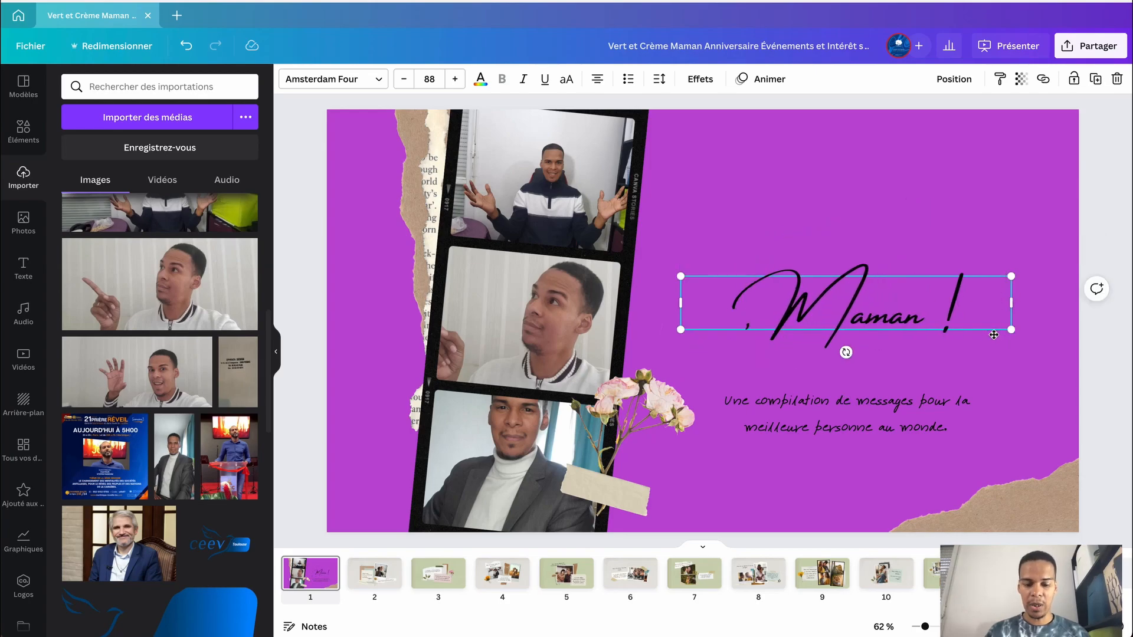
pyautogui.write('Bonne A,')
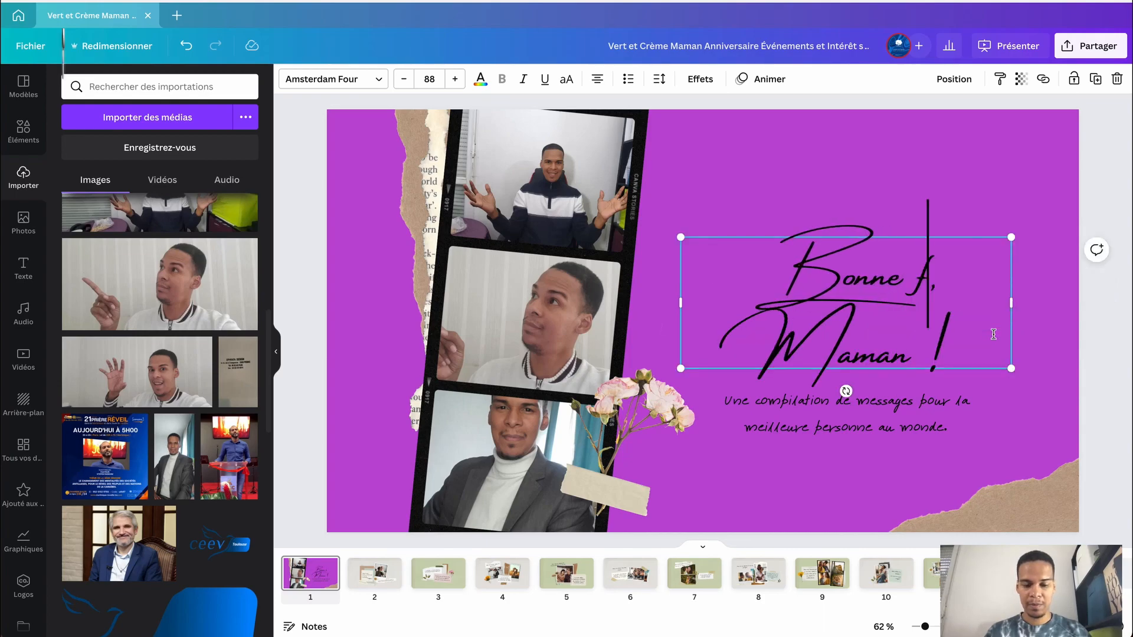
pyautogui.write('ête')
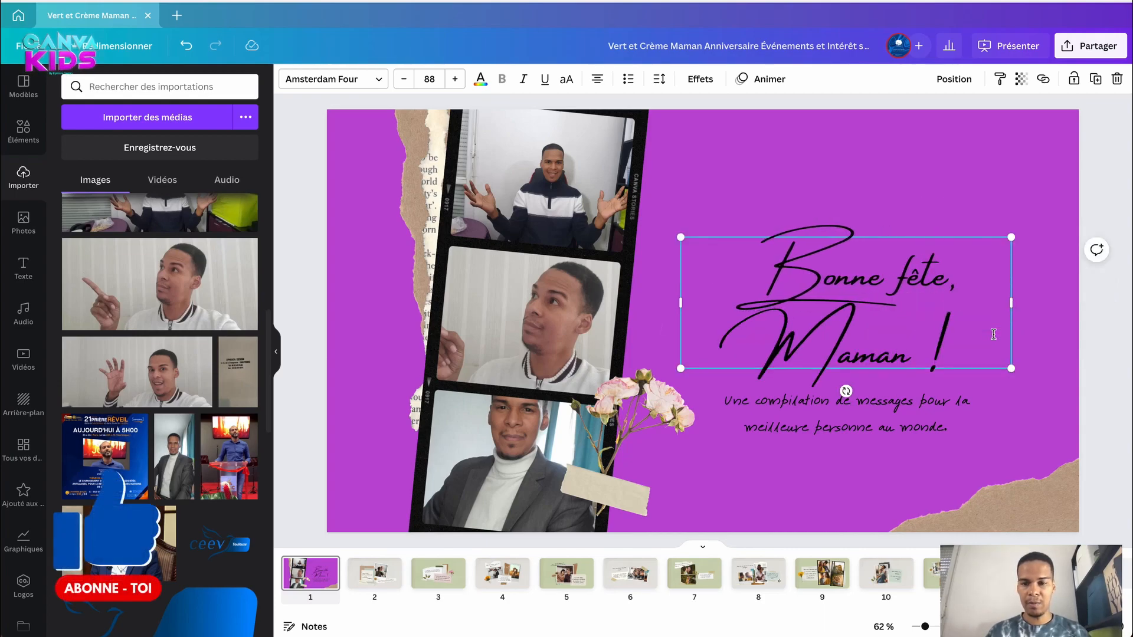
pyautogui.click(1074, 330)
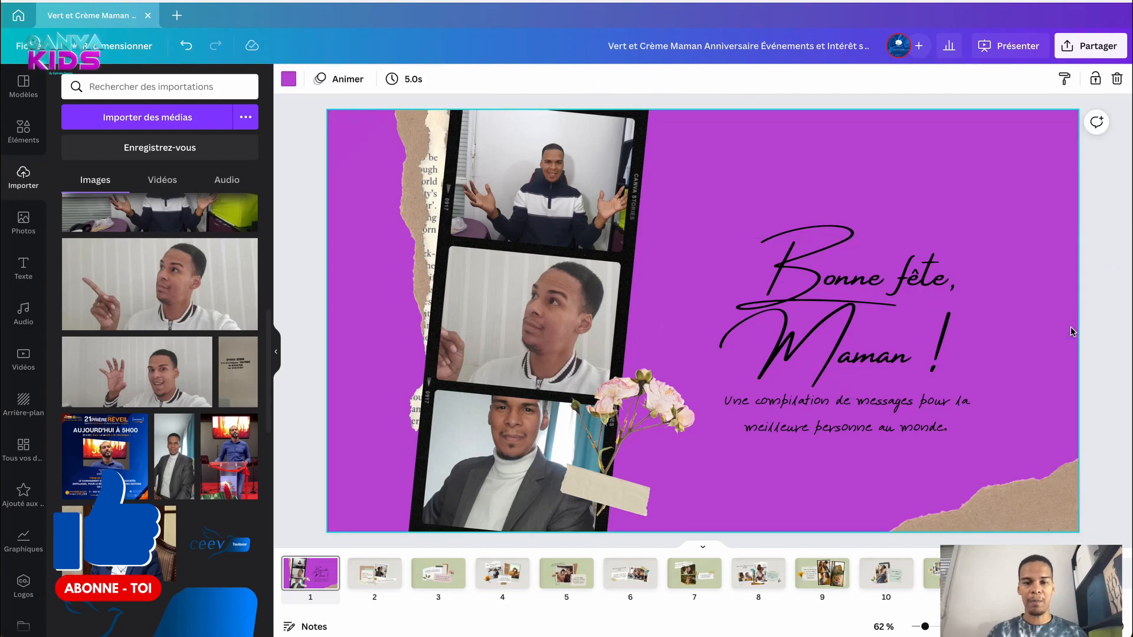
# Step: Replace the whole subtitle beneath the title with "Pour la meilleur des mamans." and finish editing the text
pyautogui.click(897, 416)
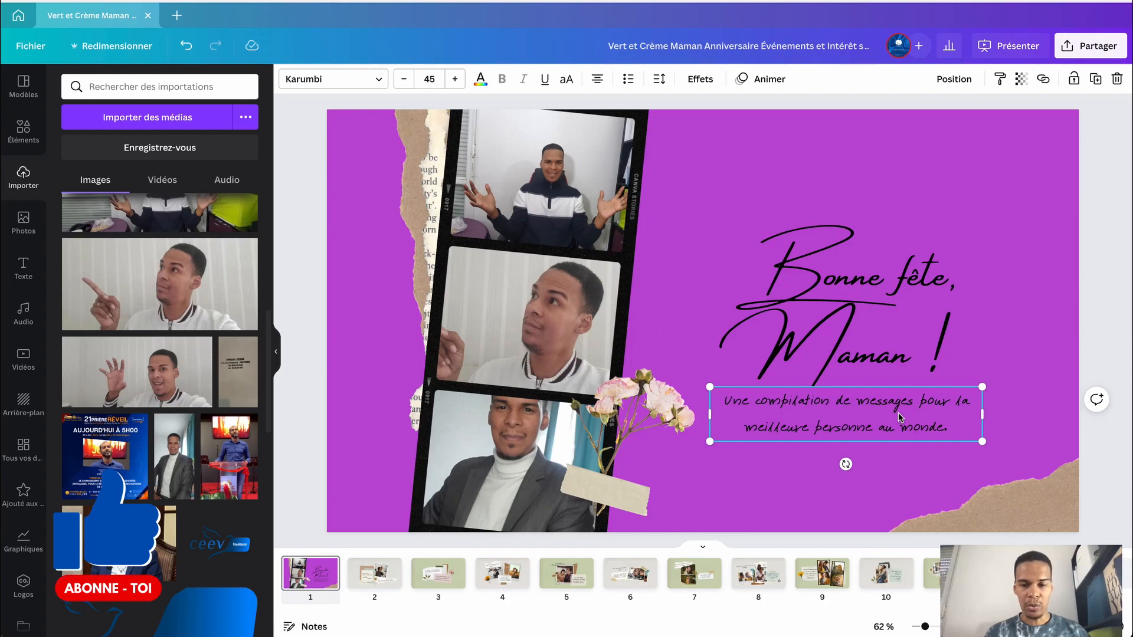
pyautogui.click(927, 435)
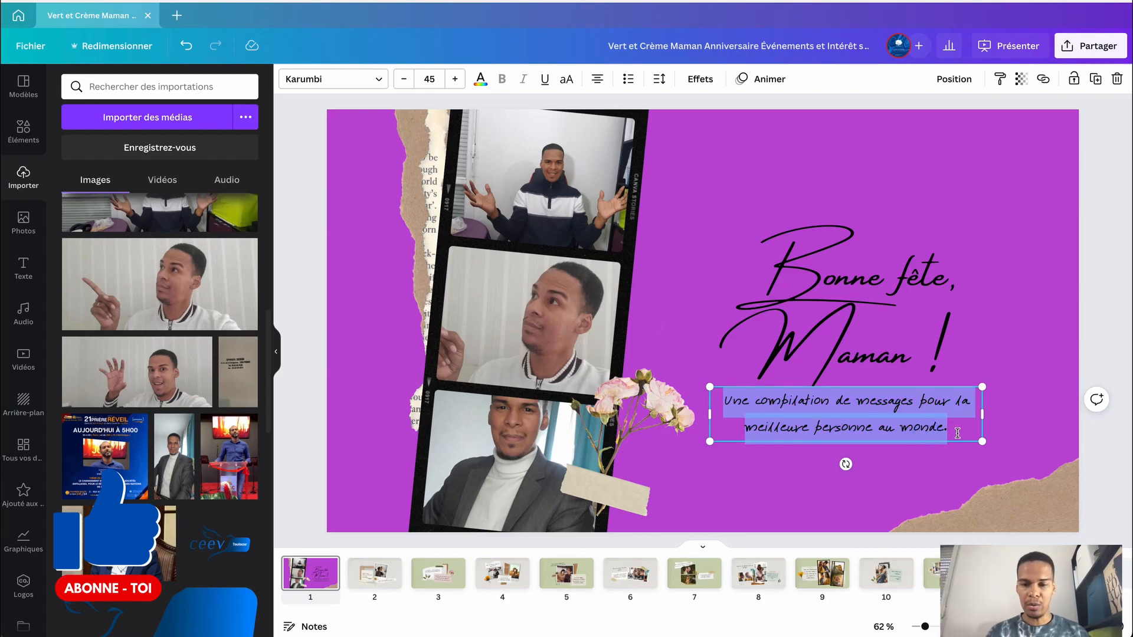
pyautogui.click(952, 429)
pyautogui.moveTo(952, 429); pyautogui.dragTo(723, 411)
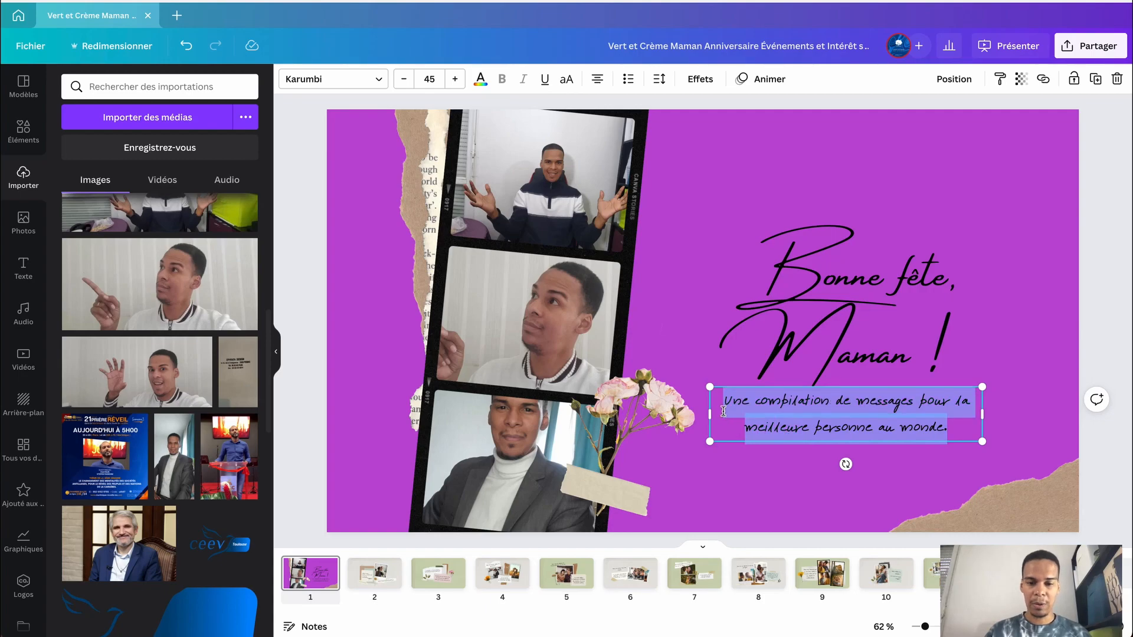
pyautogui.press('BackSpace')
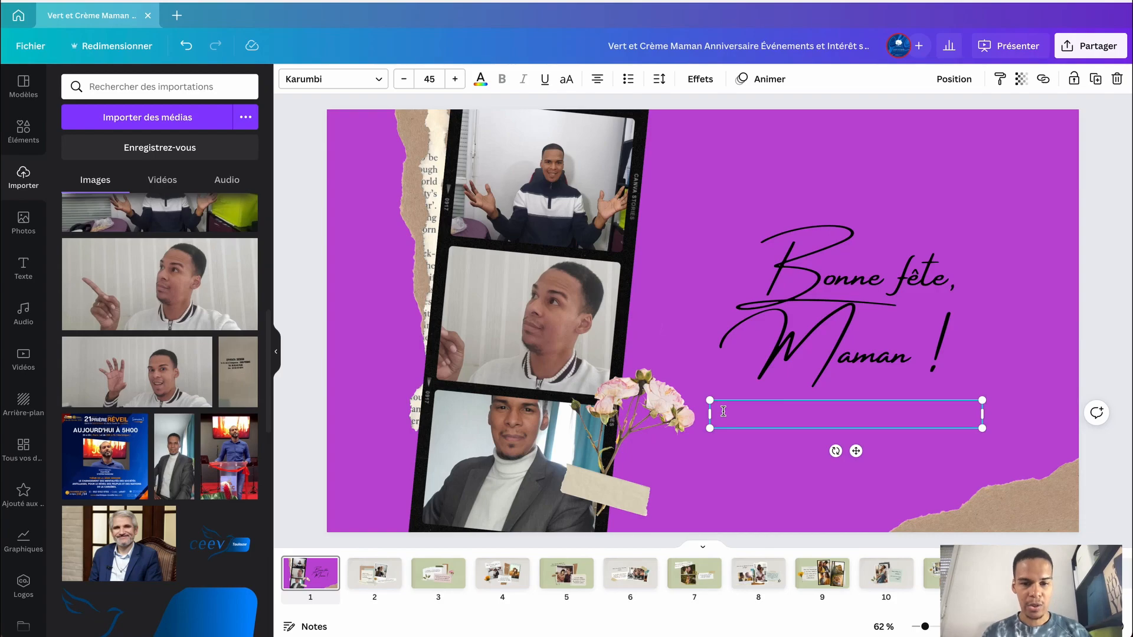
pyautogui.write('Pour la meill')
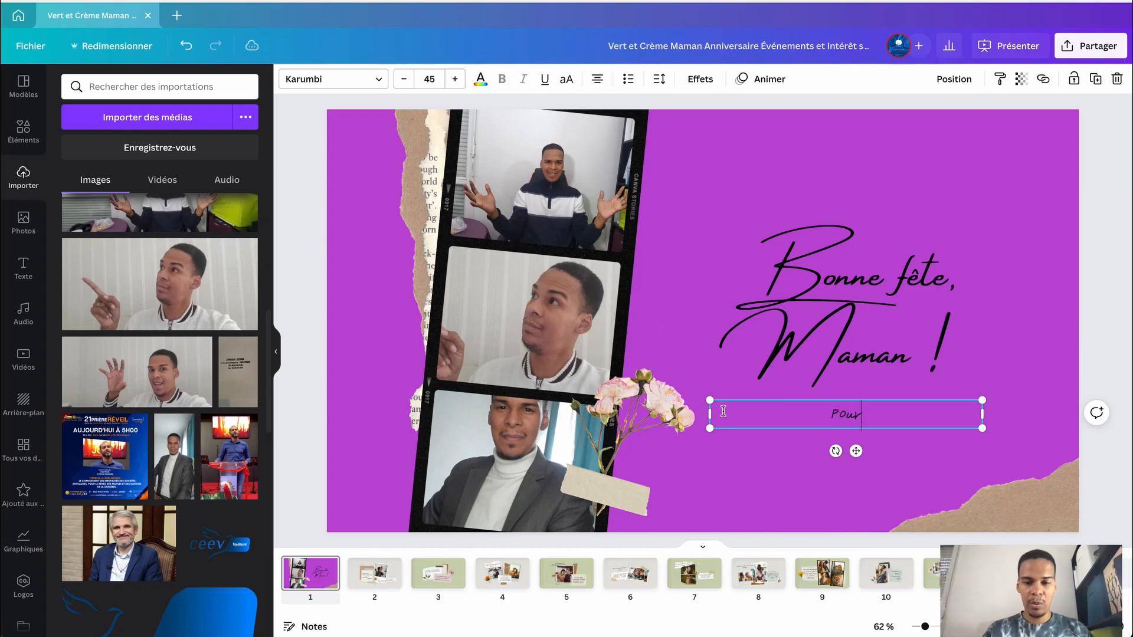
pyautogui.press('BackSpace')
pyautogui.press('BackSpace')
pyautogui.press('BackSpace')
pyautogui.press('BackSpace')
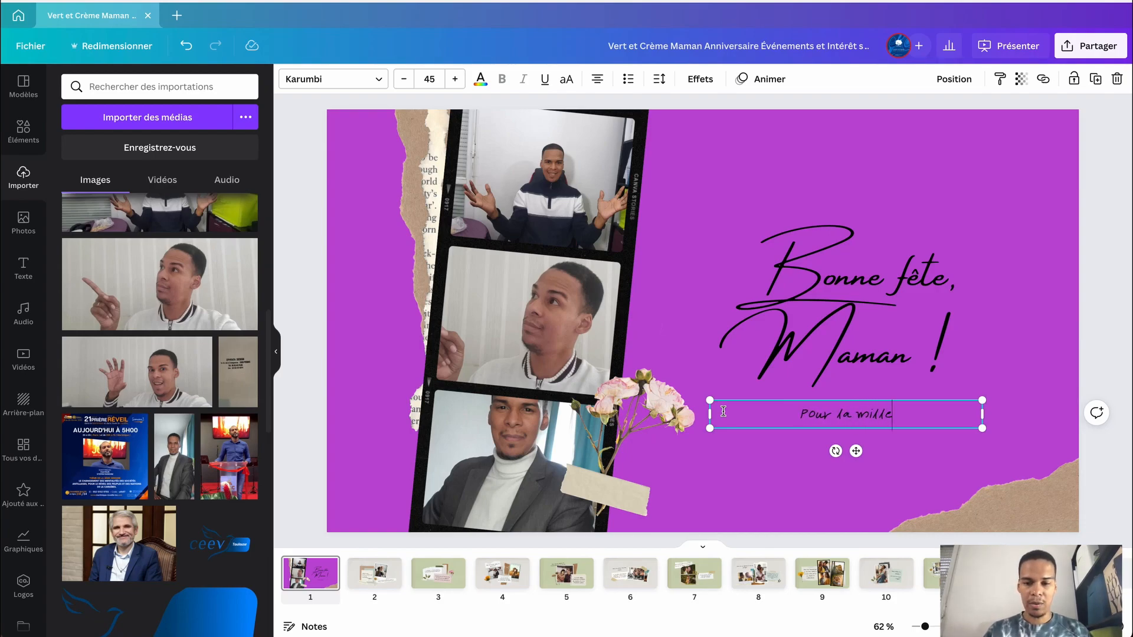
pyautogui.write('eille')
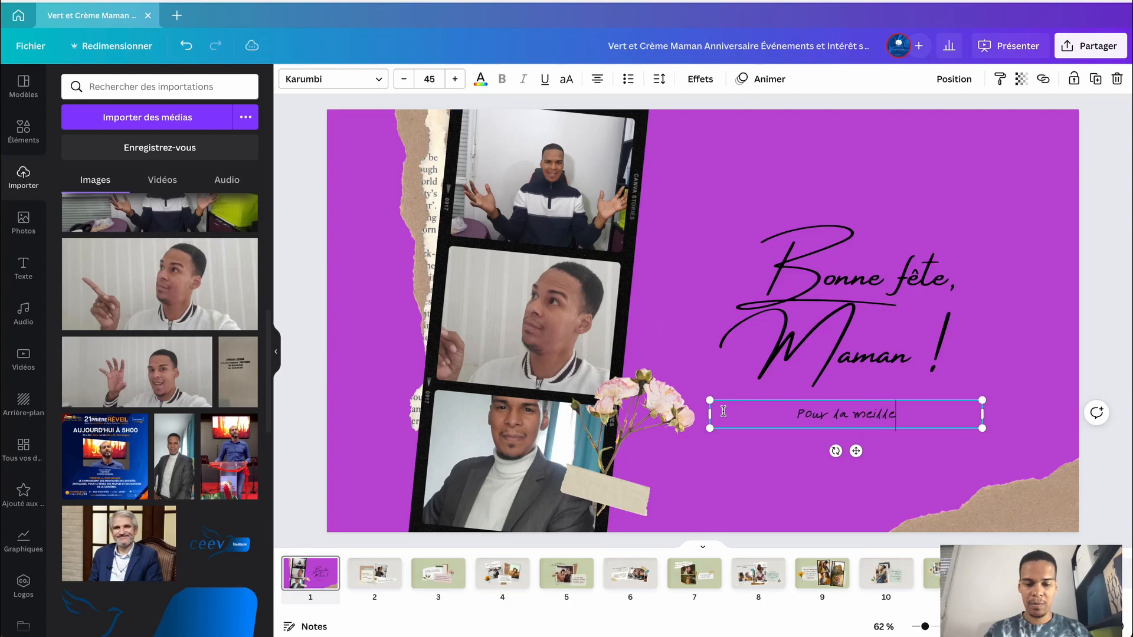
pyautogui.write('ur des maman')
pyautogui.press('BackSpace')
pyautogui.press('BackSpace')
pyautogui.press('BackSpace')
pyautogui.press('BackSpace')
pyautogui.write('ama')
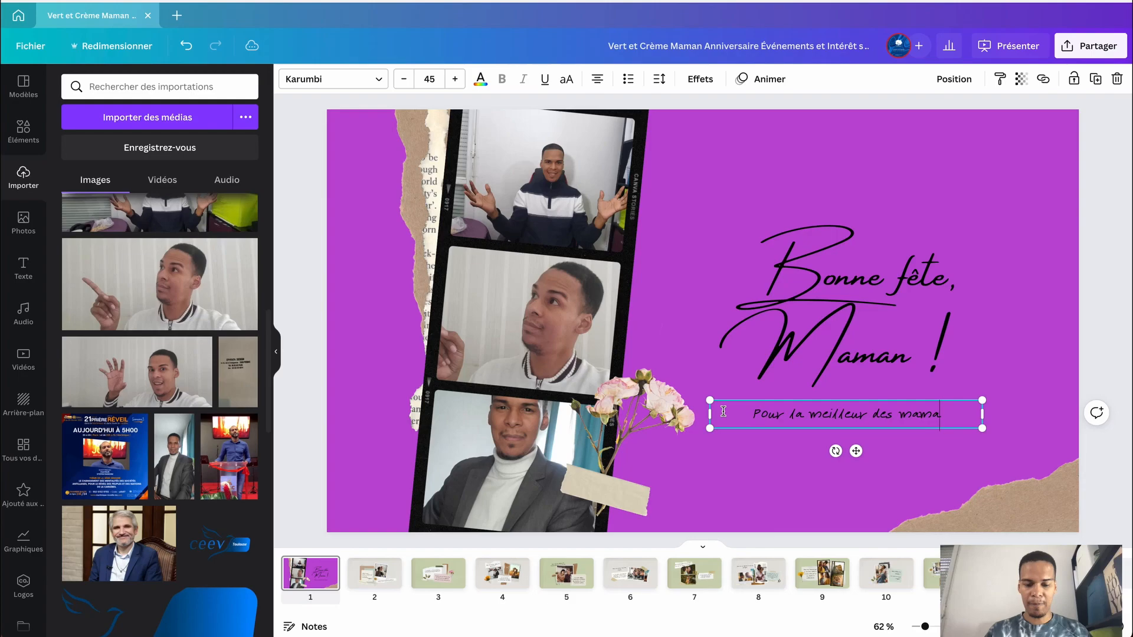
pyautogui.write('ns')
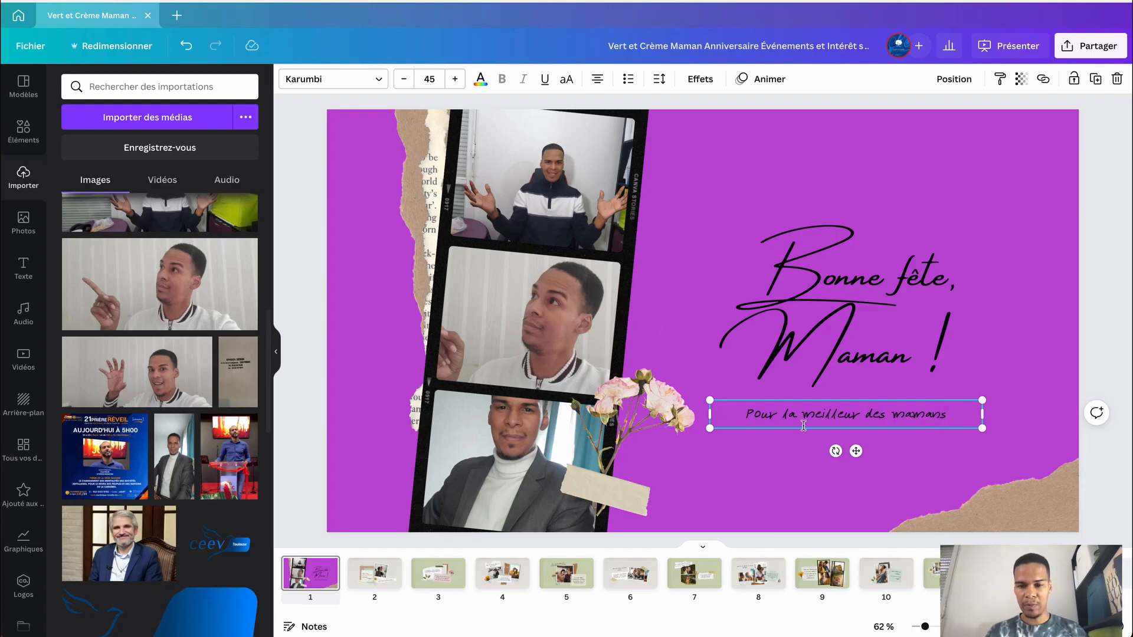
pyautogui.write('.')
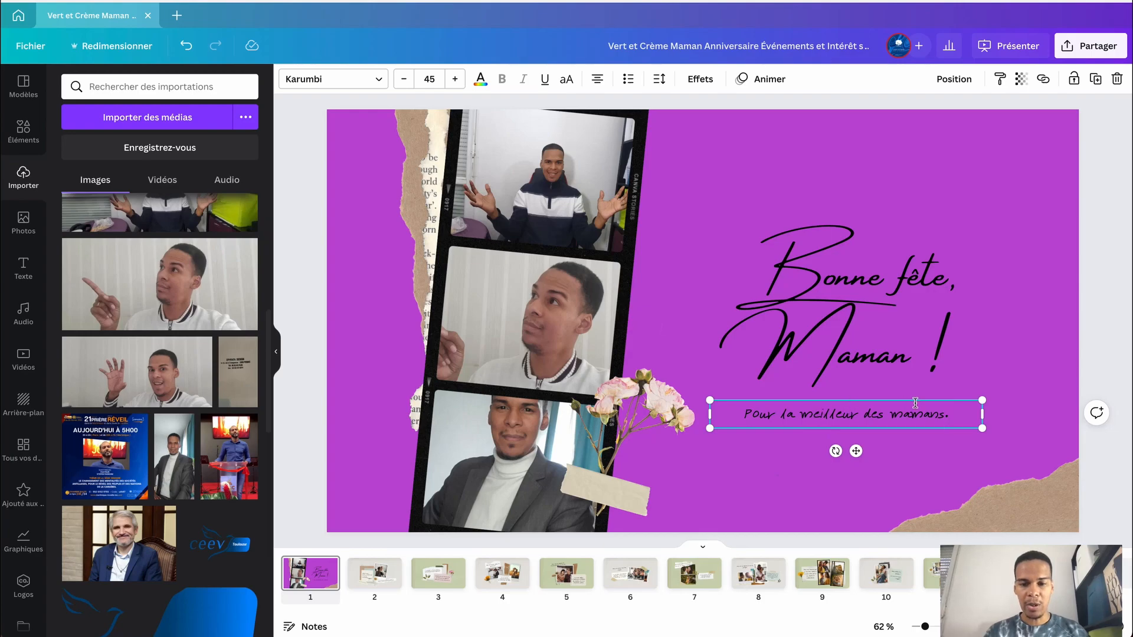
pyautogui.click(911, 472)
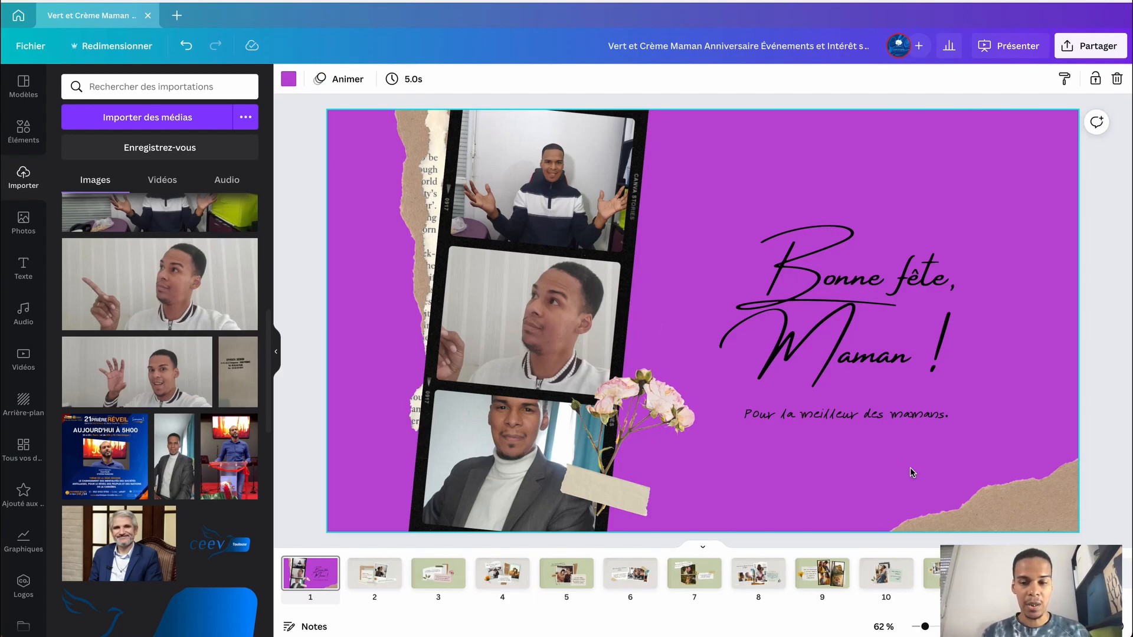
# Step: Recolour the "Bonne fête, Maman !" title with the custom bright yellow #E5F805
pyautogui.click(853, 246)
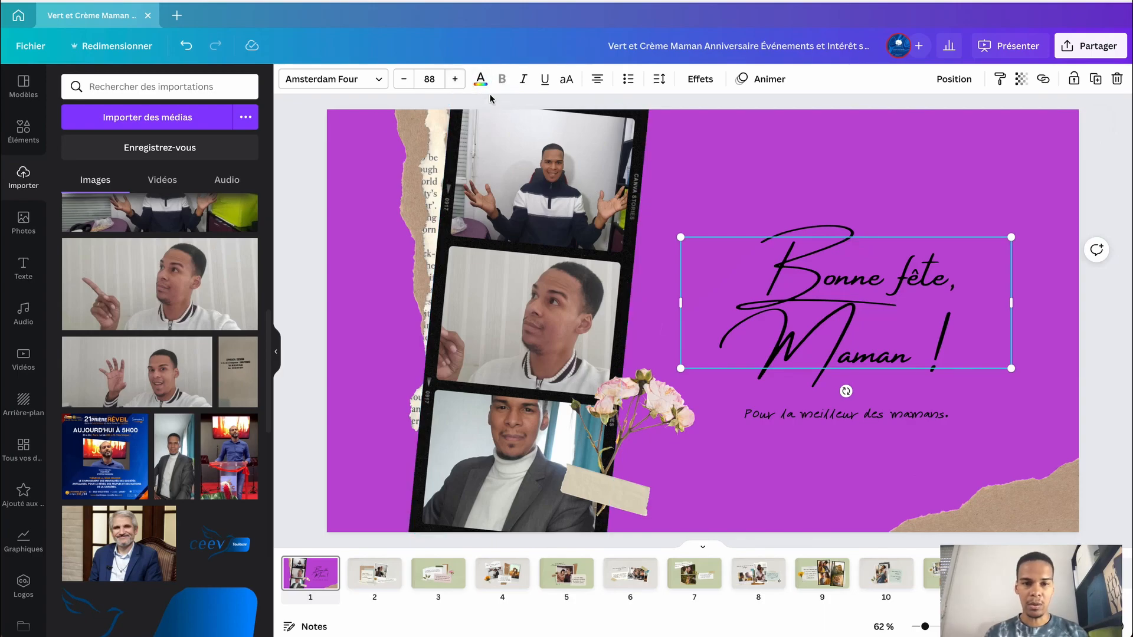
pyautogui.click(480, 83)
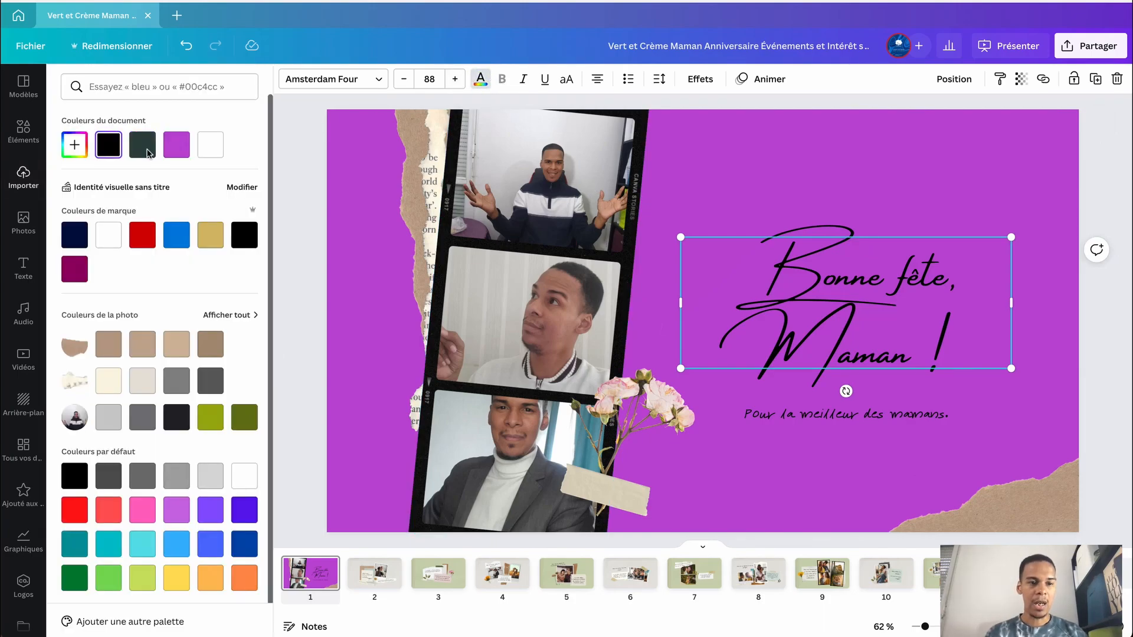
pyautogui.click(73, 146)
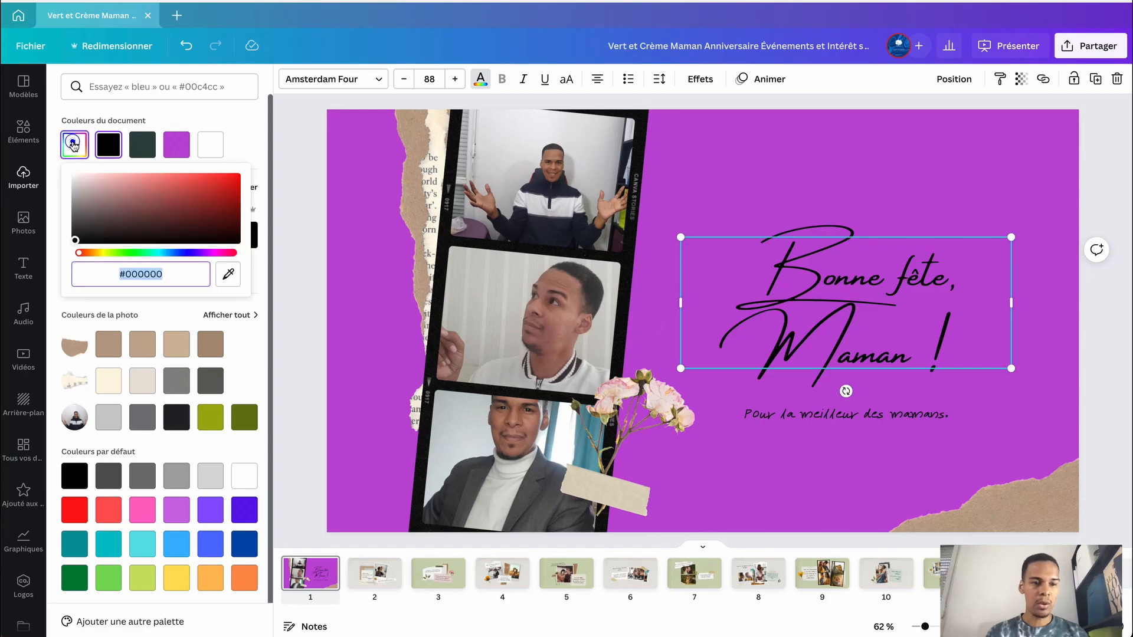
pyautogui.click(100, 253)
pyautogui.moveTo(101, 253); pyautogui.dragTo(107, 253)
pyautogui.moveTo(152, 212); pyautogui.dragTo(237, 177)
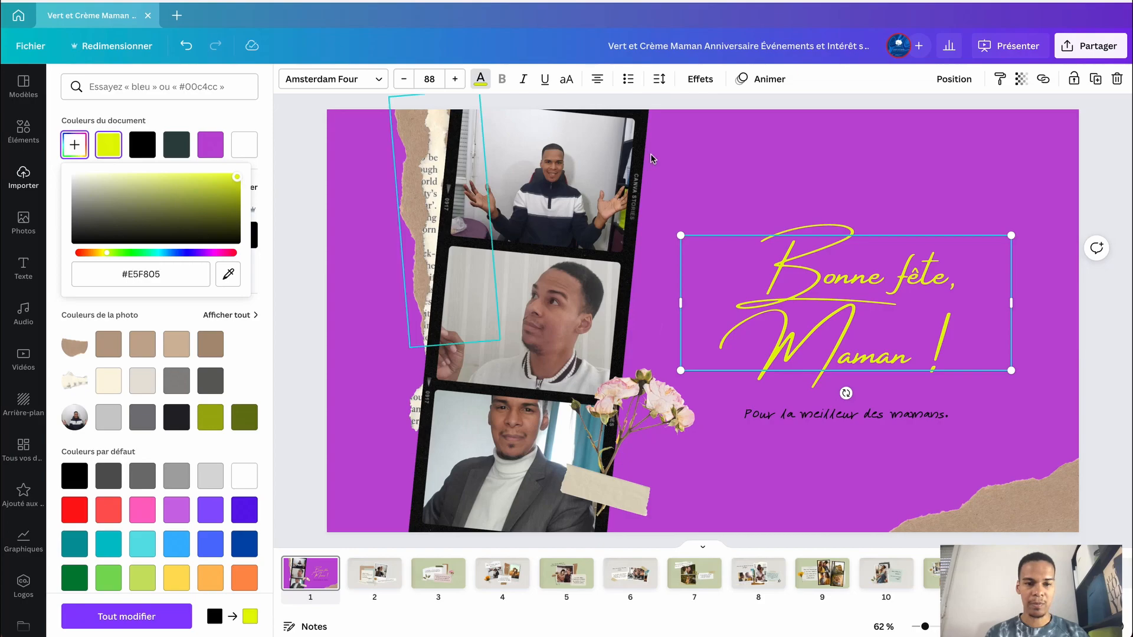
# Step: Recolour the subtitle "Pour la meilleur des mamans." with the light orange from the default colours
pyautogui.click(867, 413)
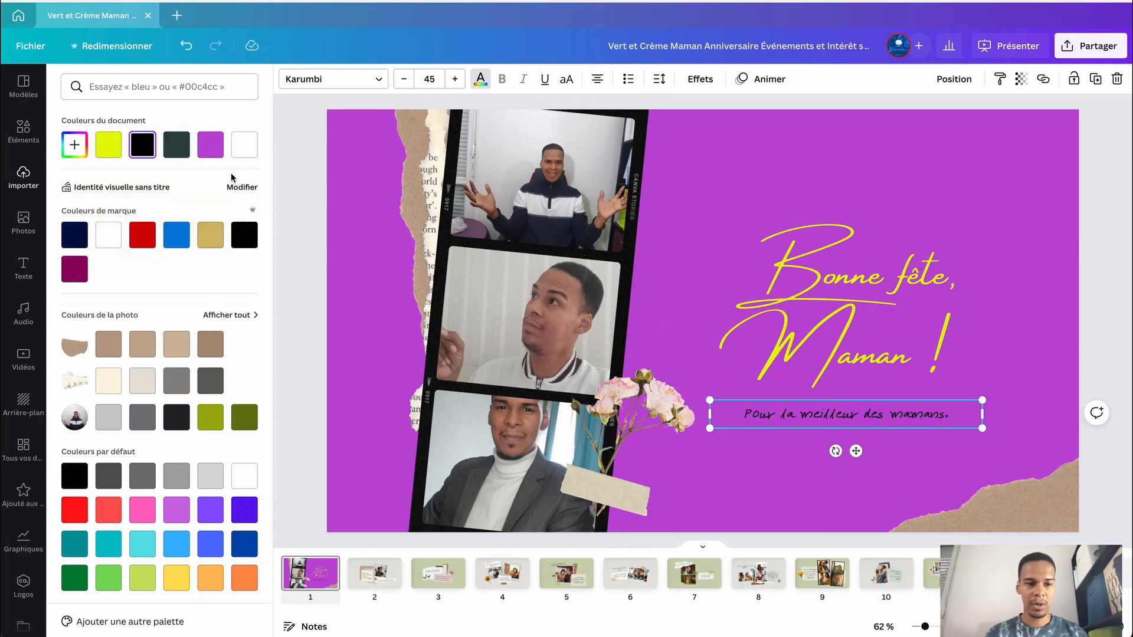
pyautogui.click(142, 511)
pyautogui.click(218, 579)
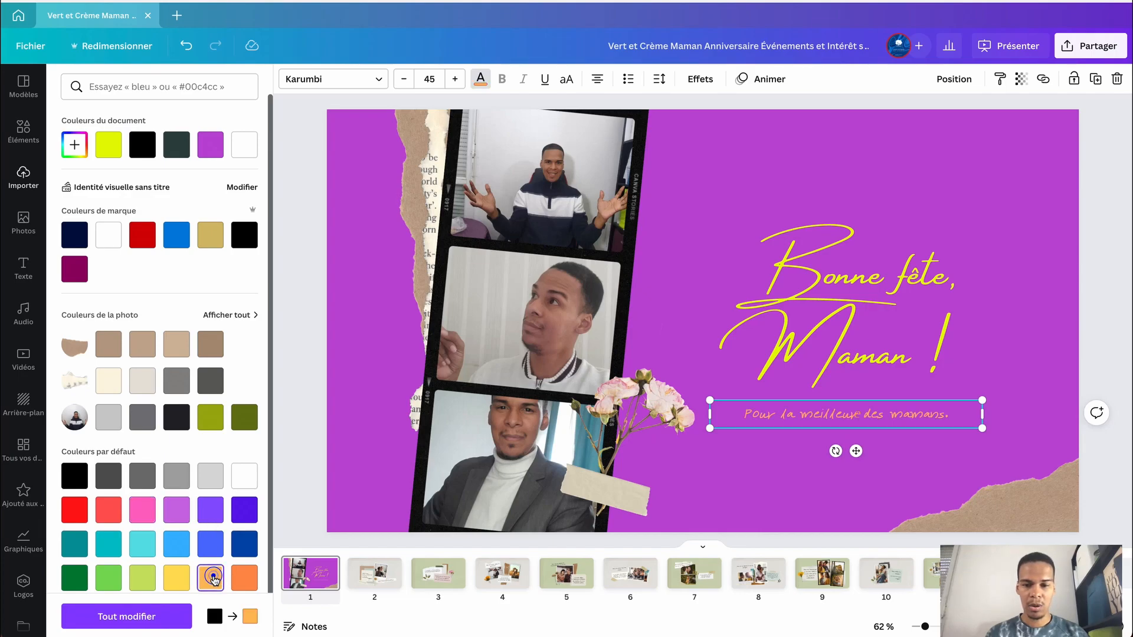
pyautogui.click(809, 180)
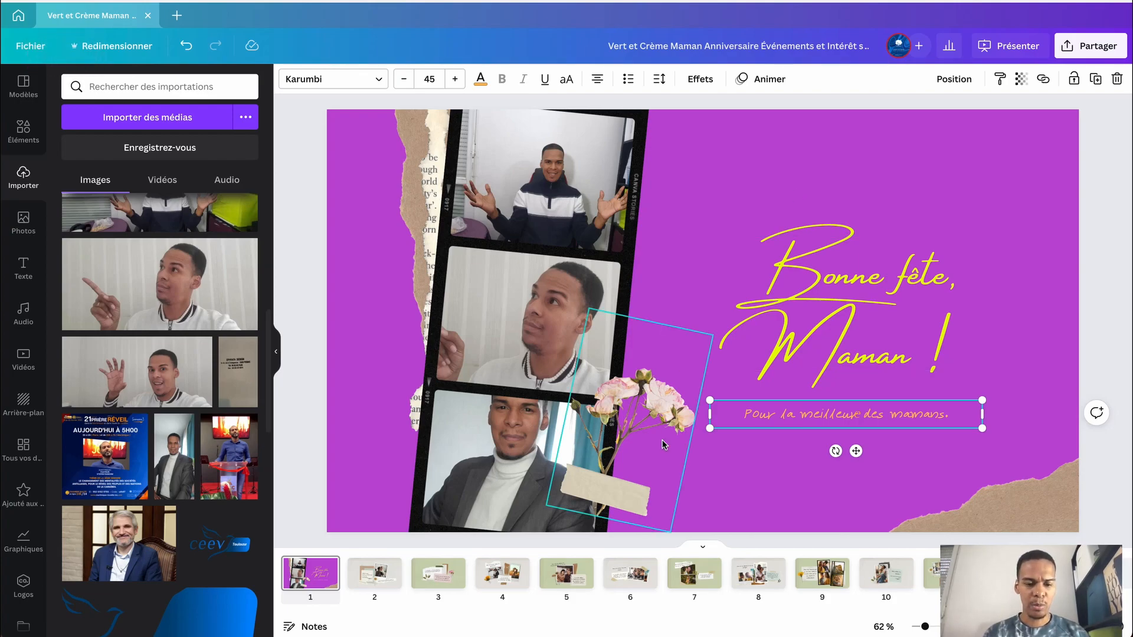
# Step: Change the background colour of page 1 to the pink from the default colours
pyautogui.click(351, 145)
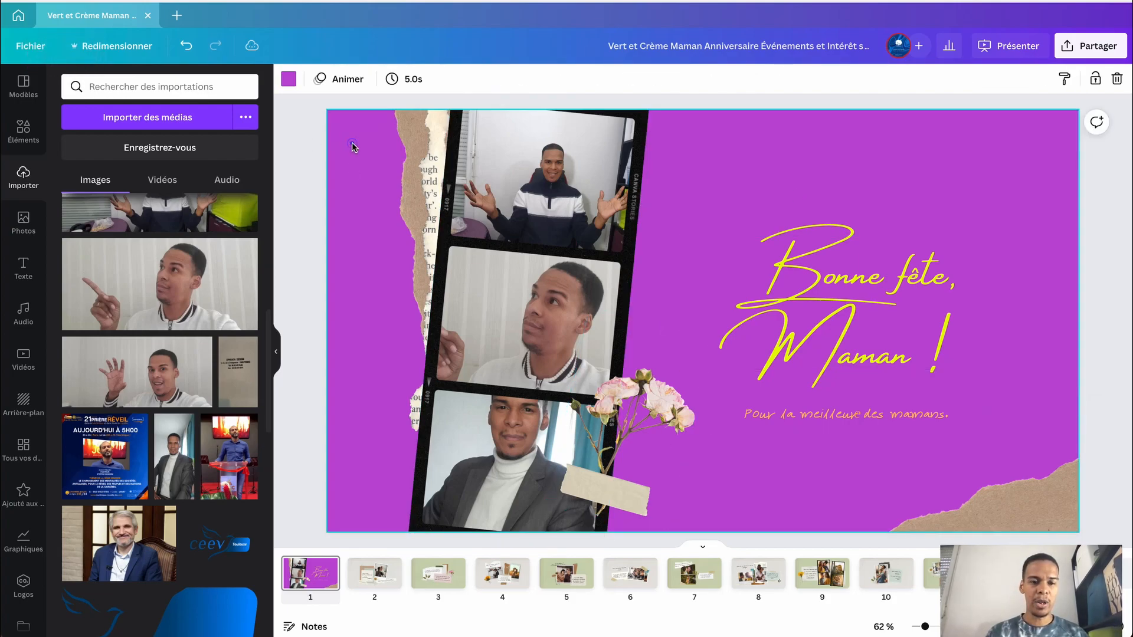
pyautogui.click(289, 80)
pyautogui.click(212, 147)
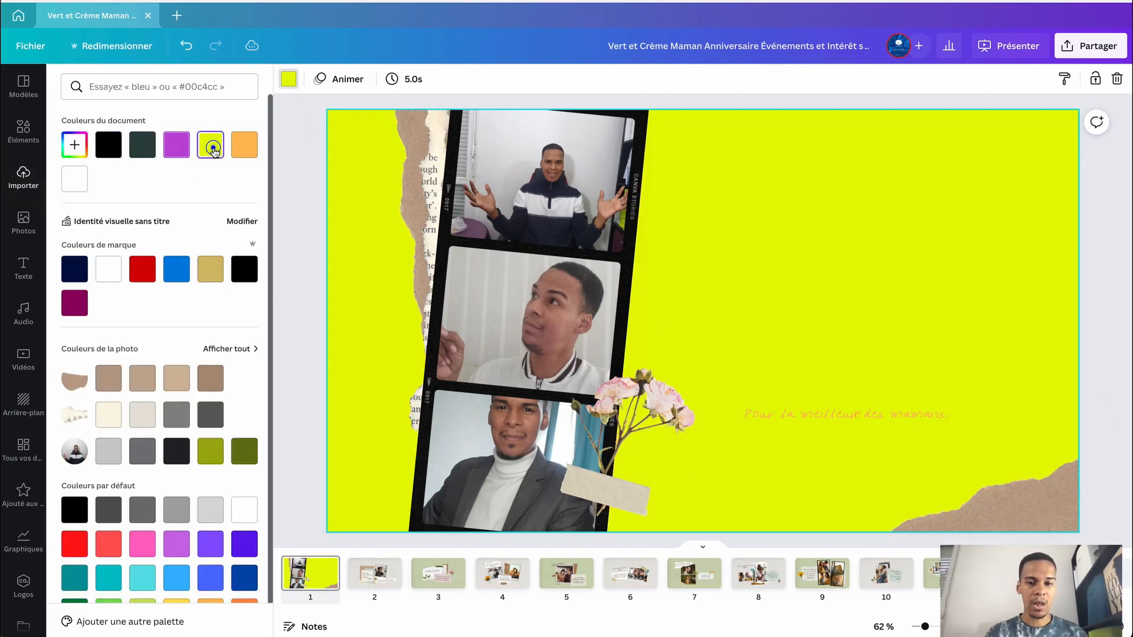
pyautogui.click(142, 544)
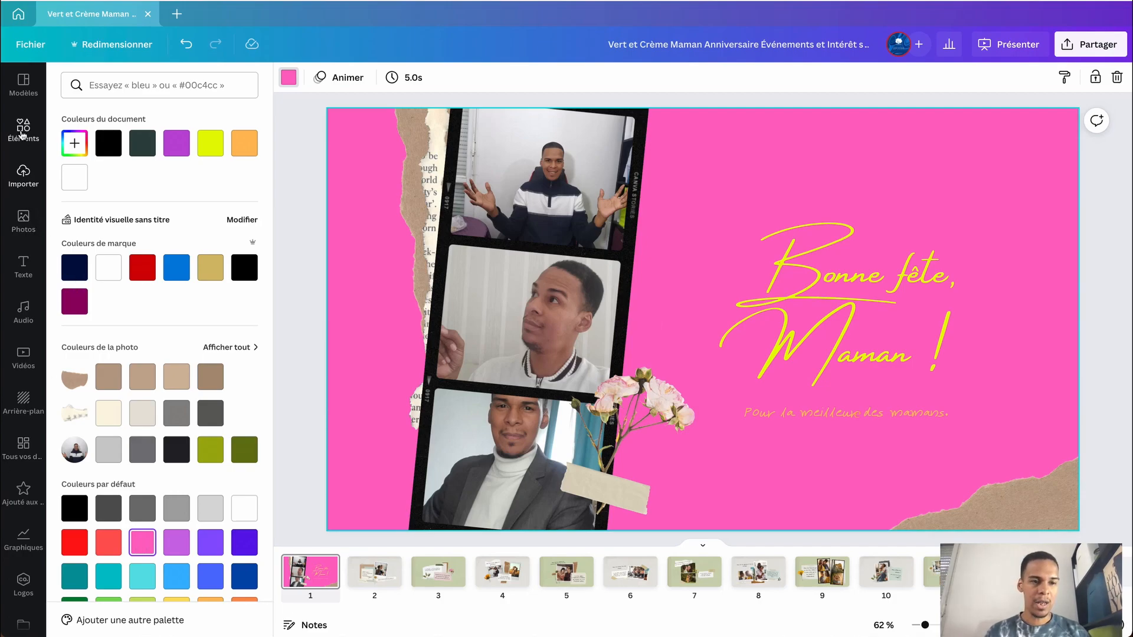
# Step: Add the solid grey heart found by searching the elements for "coeur" over the title, and send it backward behind the text
pyautogui.click(24, 129)
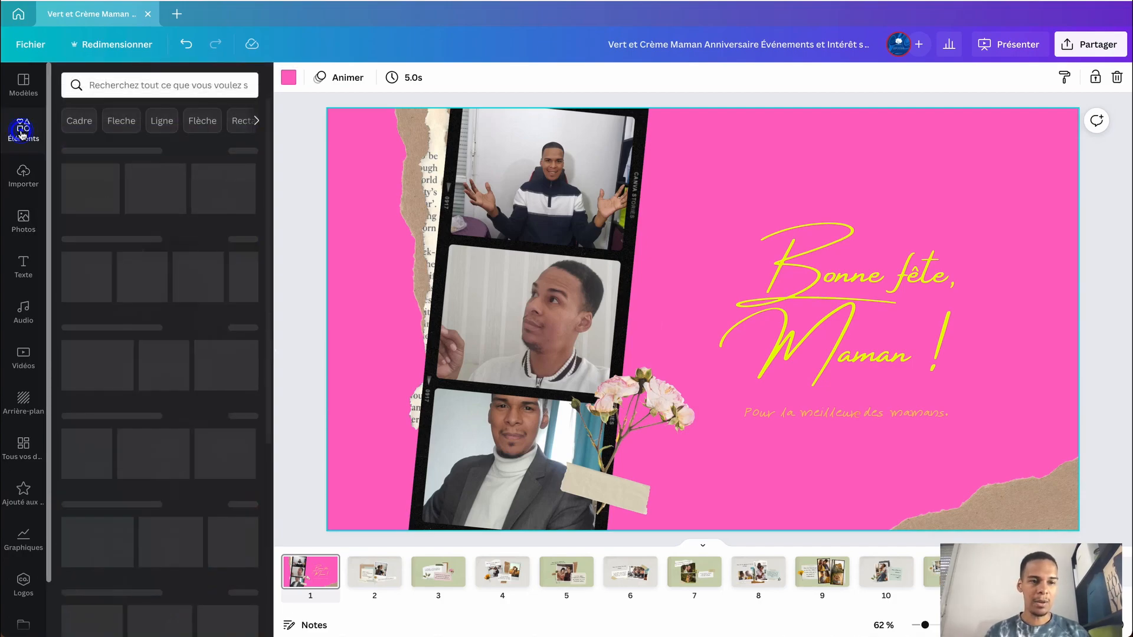
pyautogui.click(112, 84)
pyautogui.write('coeur')
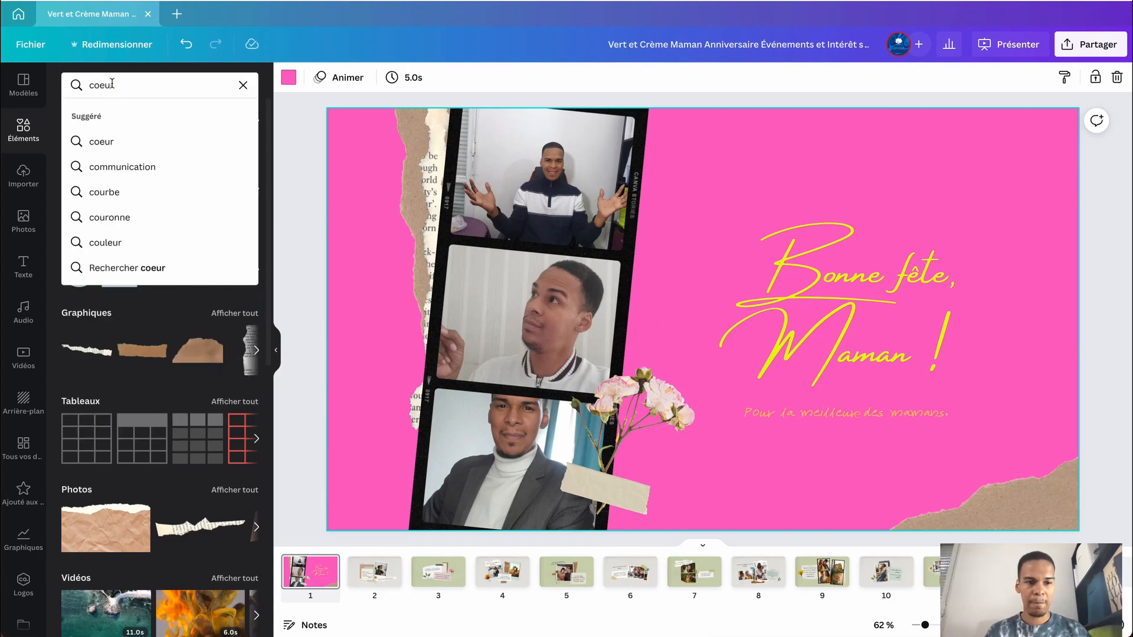
pyautogui.press('Return')
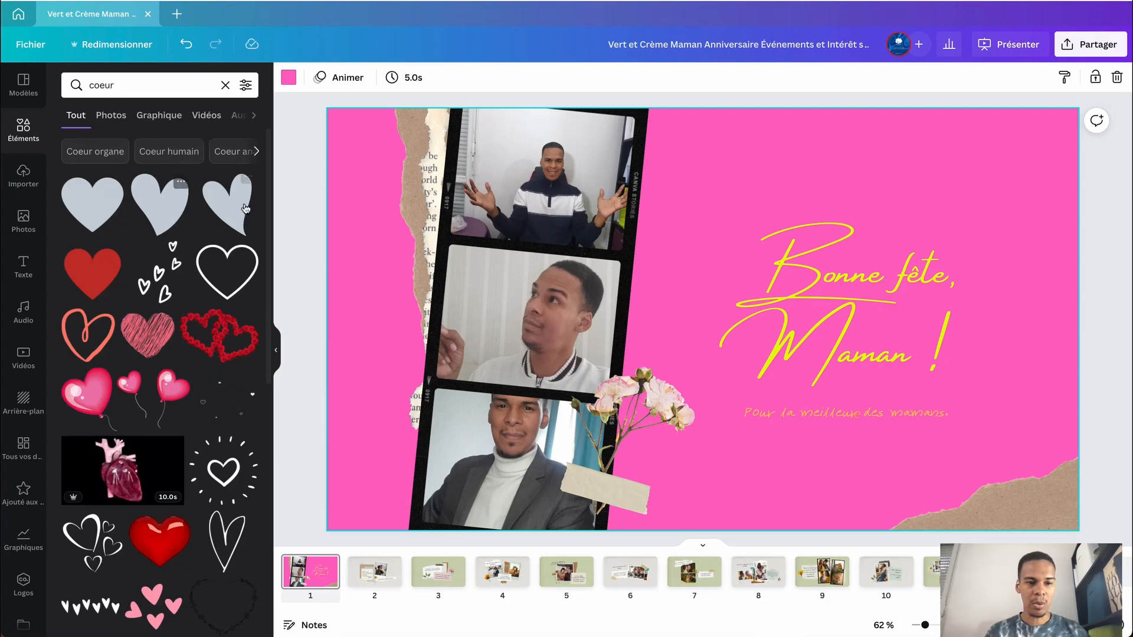
pyautogui.click(85, 201)
pyautogui.moveTo(675, 268); pyautogui.dragTo(814, 235)
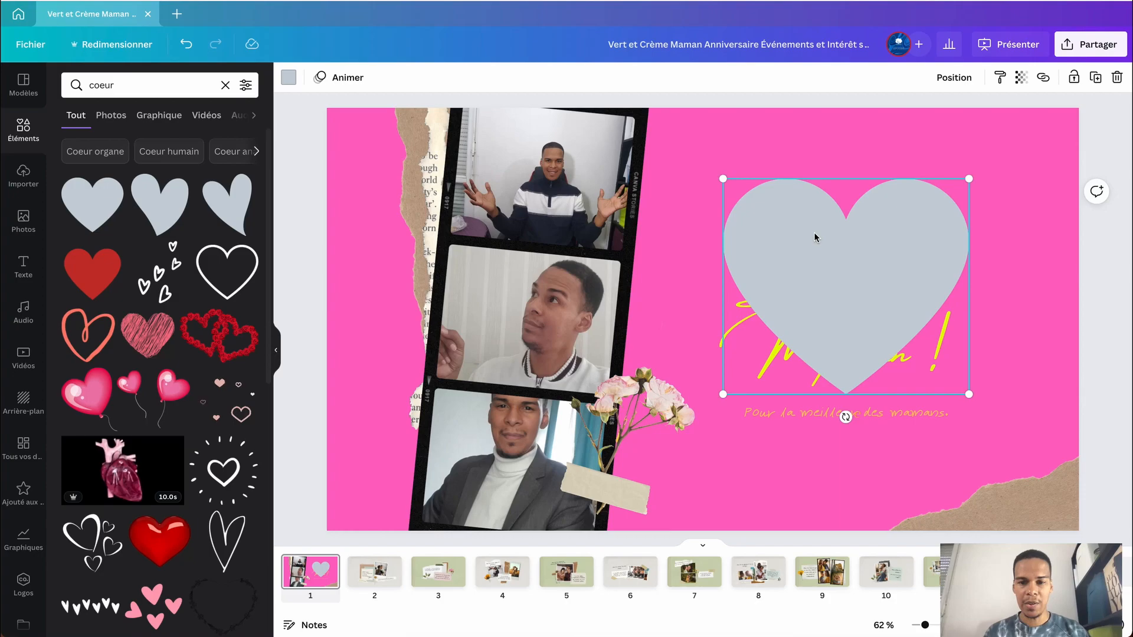
pyautogui.click(949, 79)
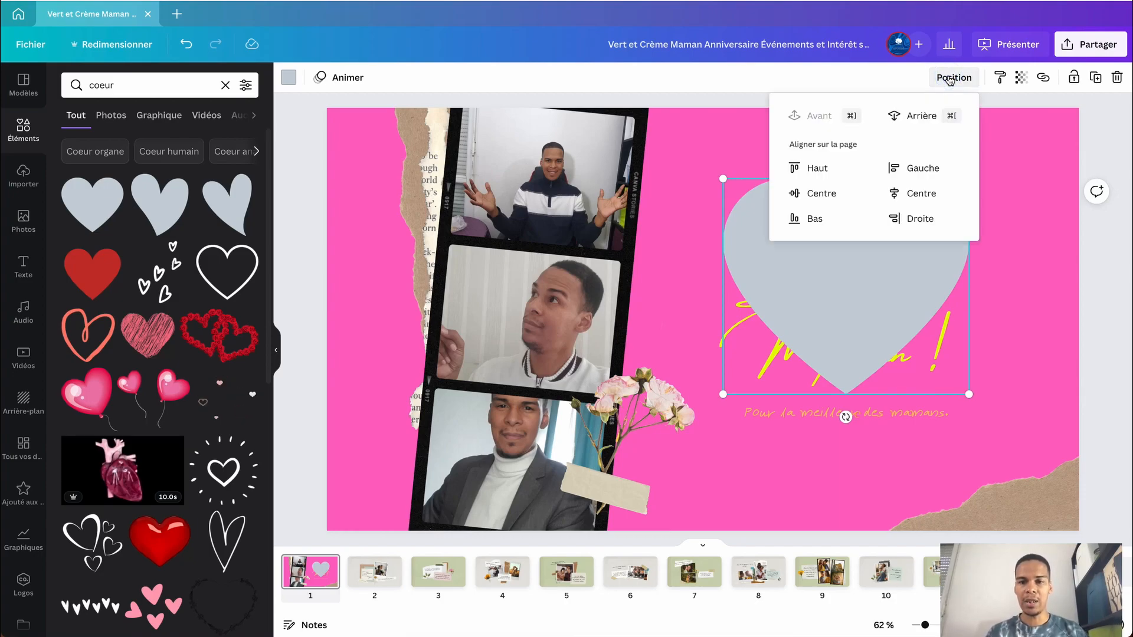
pyautogui.click(923, 118)
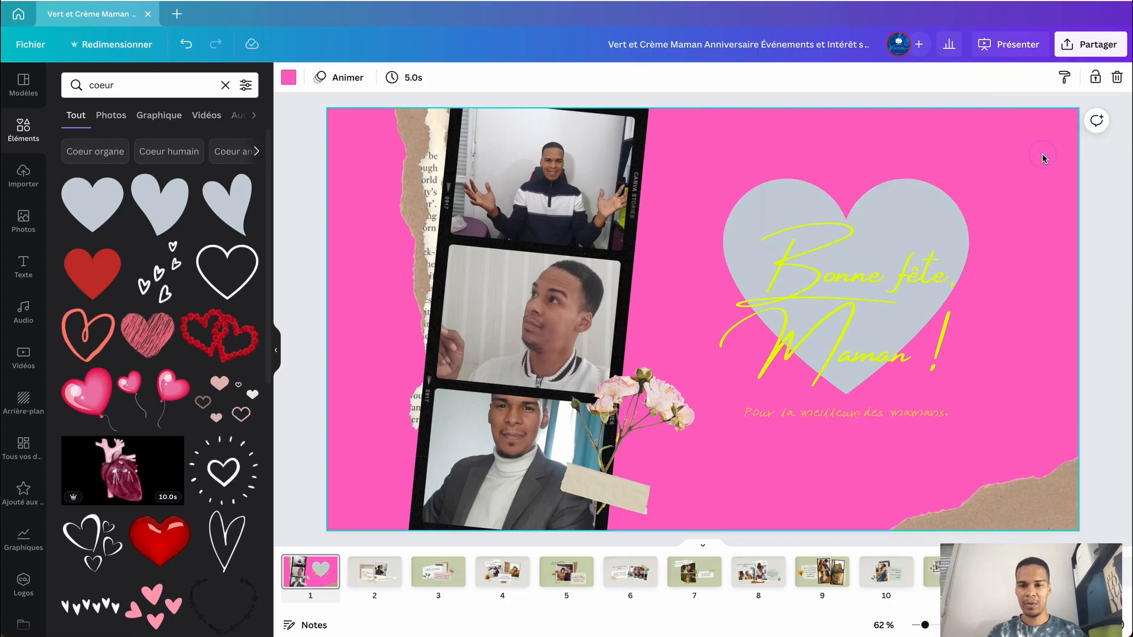
# Step: Recolour the large grey heart behind the title with the red from the brand colours
pyautogui.click(771, 189)
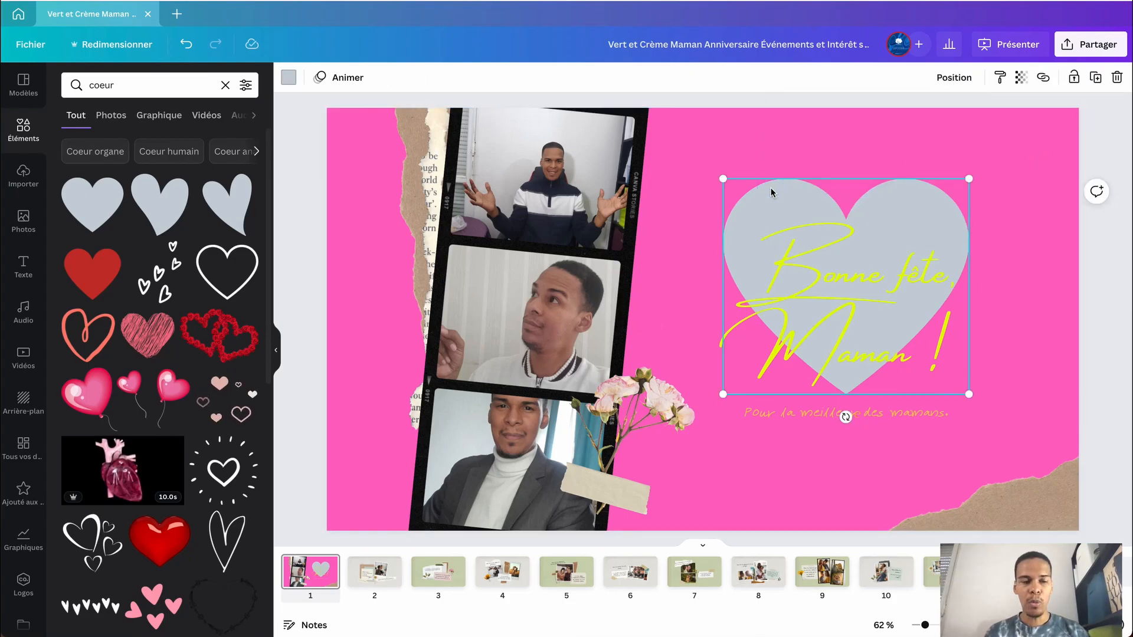
pyautogui.click(289, 80)
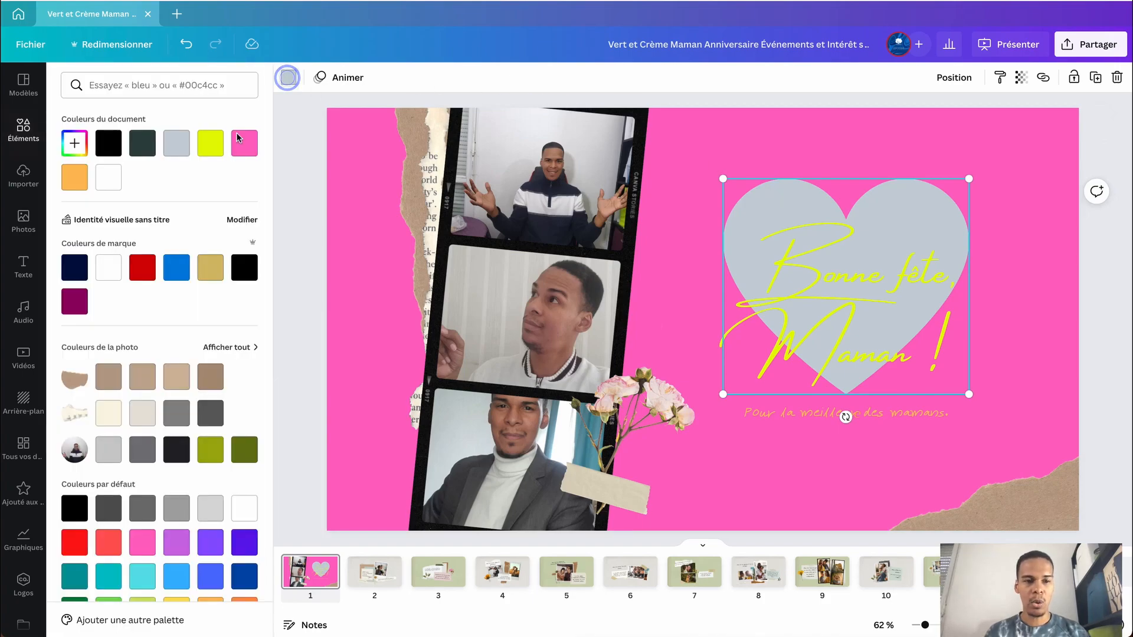
pyautogui.click(142, 271)
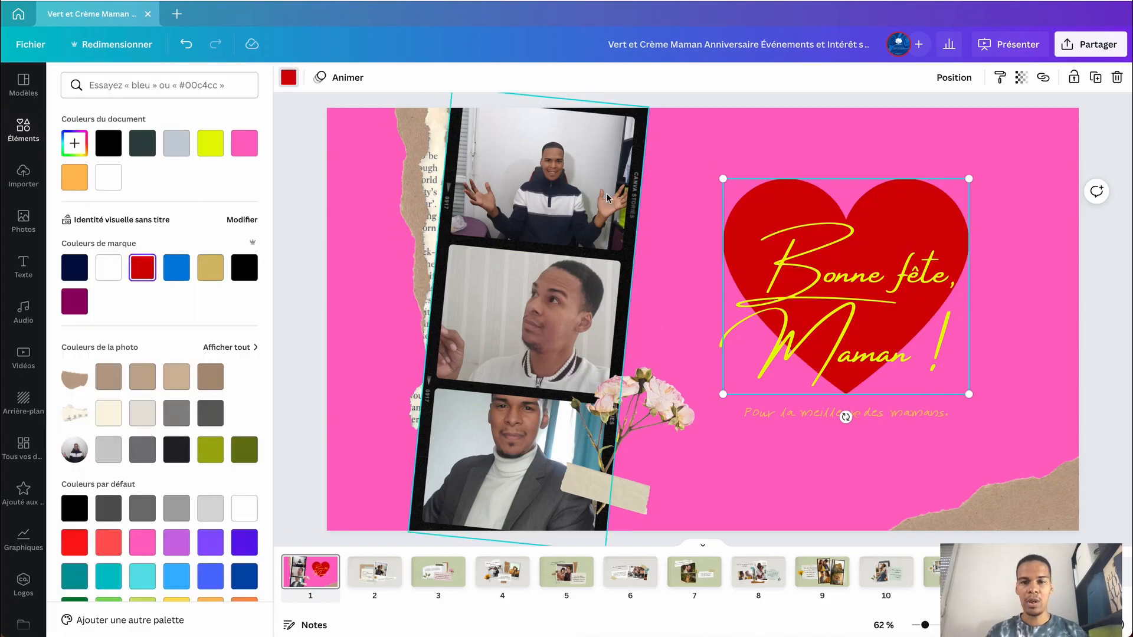
pyautogui.click(752, 129)
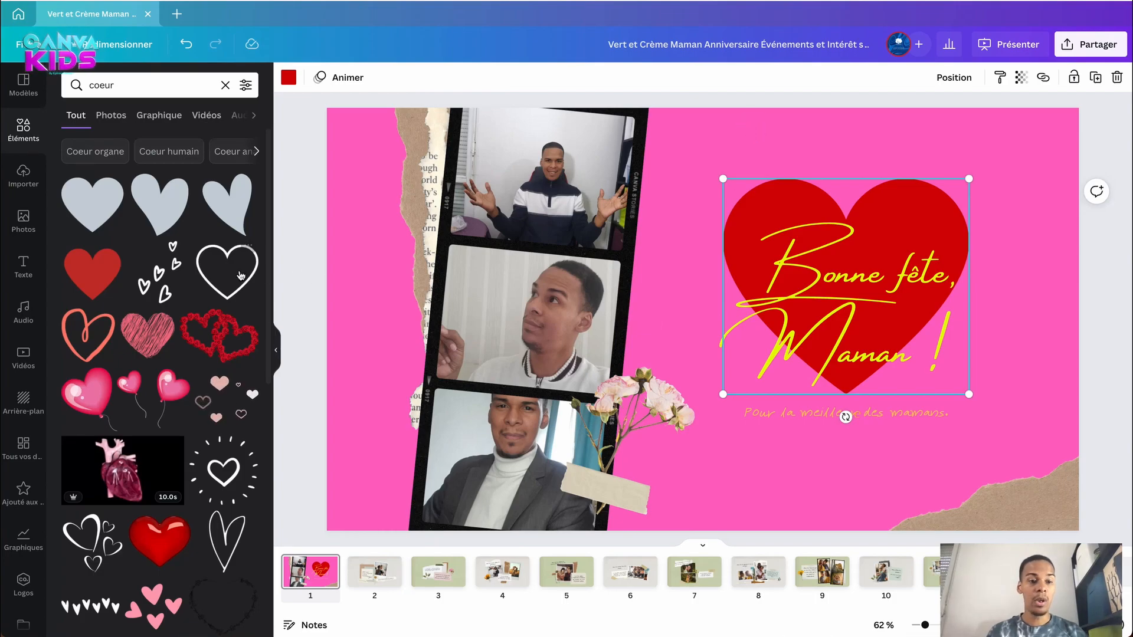
# Step: Add the group of five small hand-drawn hearts to the upper right of the large heart and recolour it with the brand purple
pyautogui.click(158, 271)
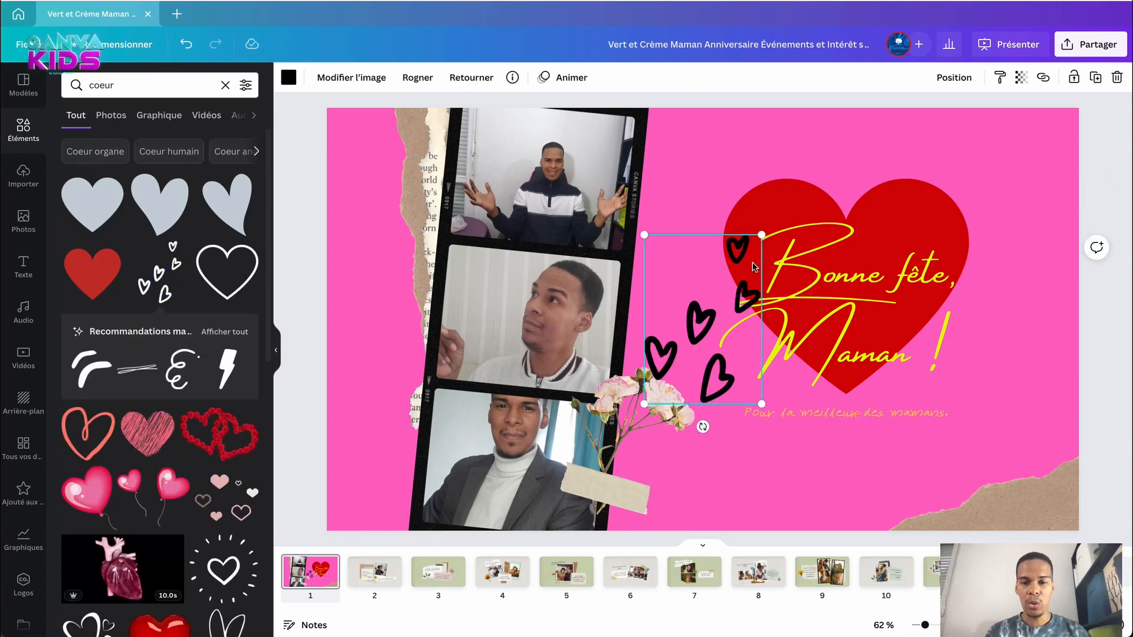
pyautogui.moveTo(659, 363); pyautogui.dragTo(952, 243)
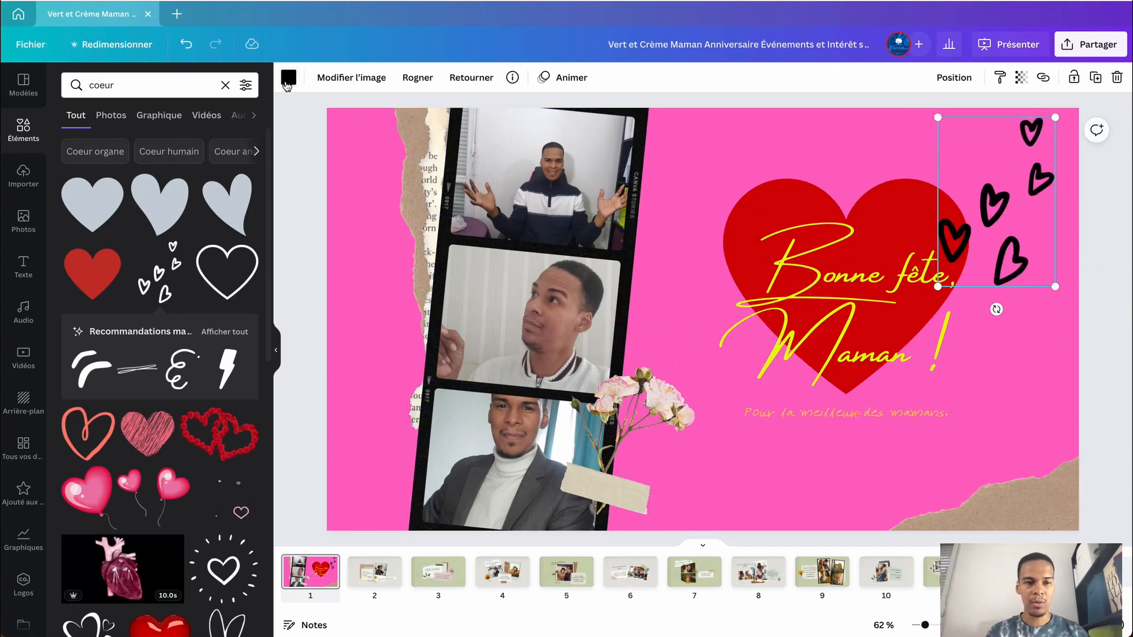
pyautogui.click(288, 78)
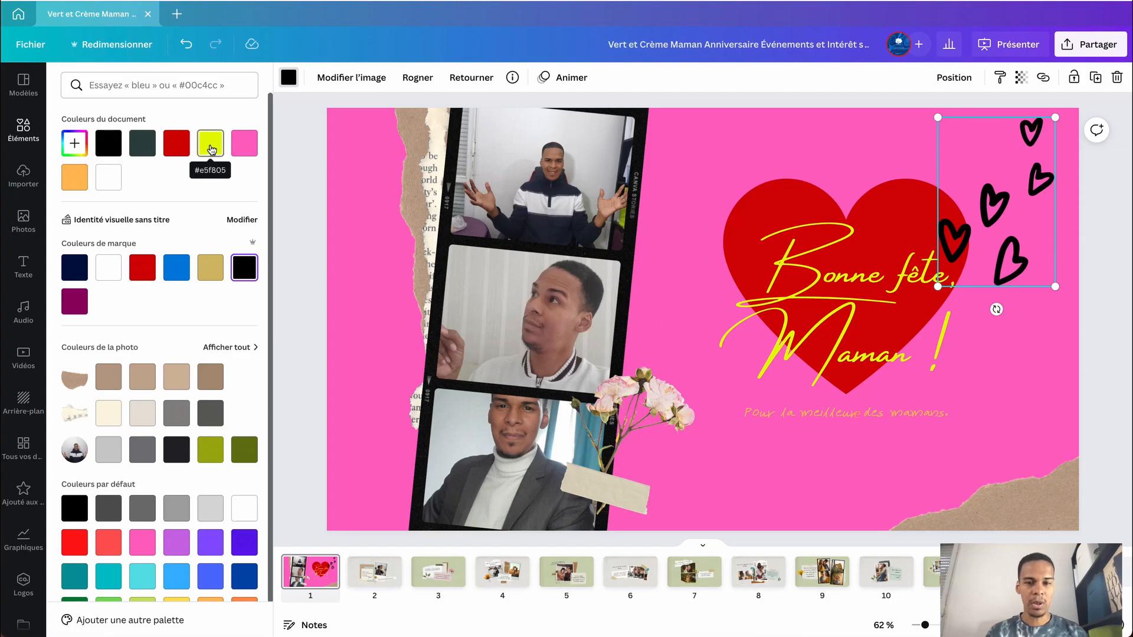
pyautogui.click(216, 150)
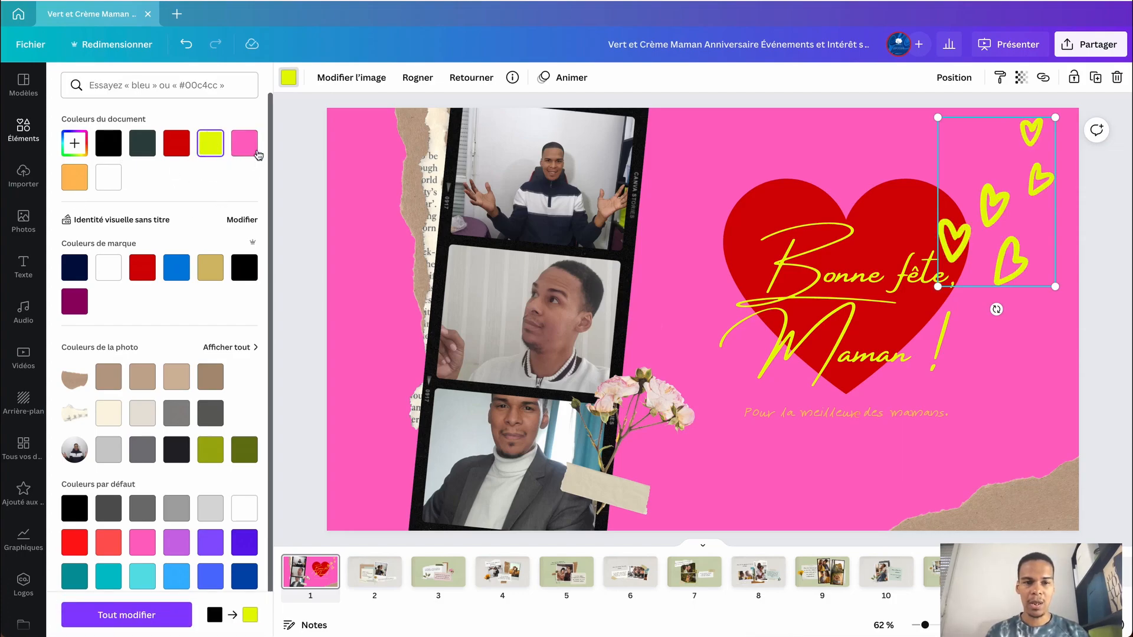
pyautogui.click(76, 303)
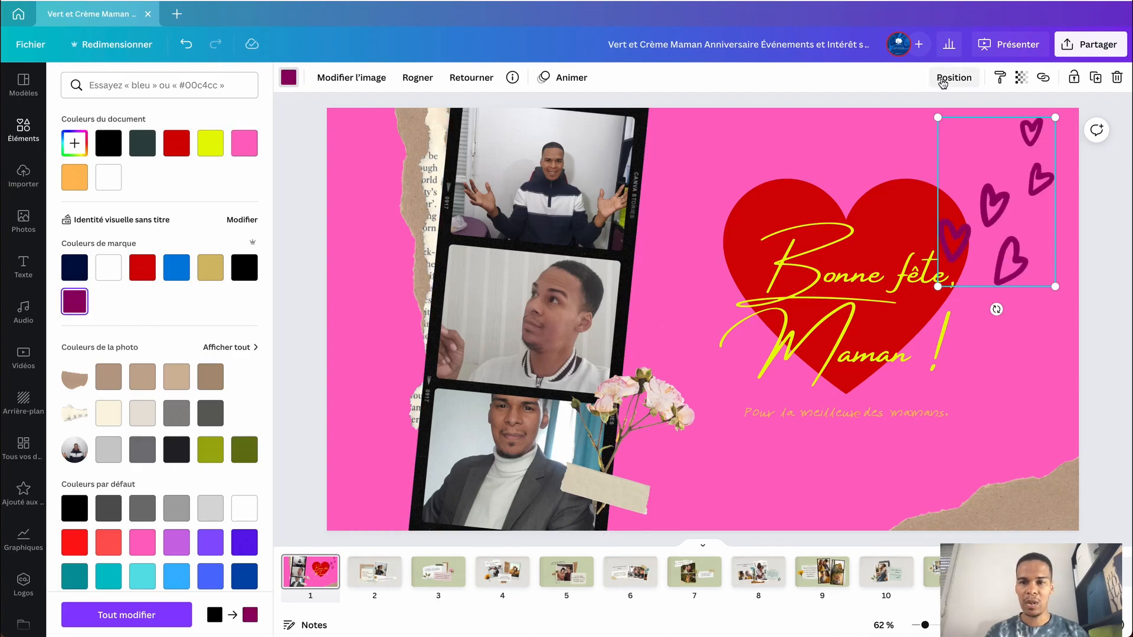
# Step: Send the group of small purple hearts backward behind the large red heart and deselect it
pyautogui.click(943, 83)
pyautogui.click(918, 118)
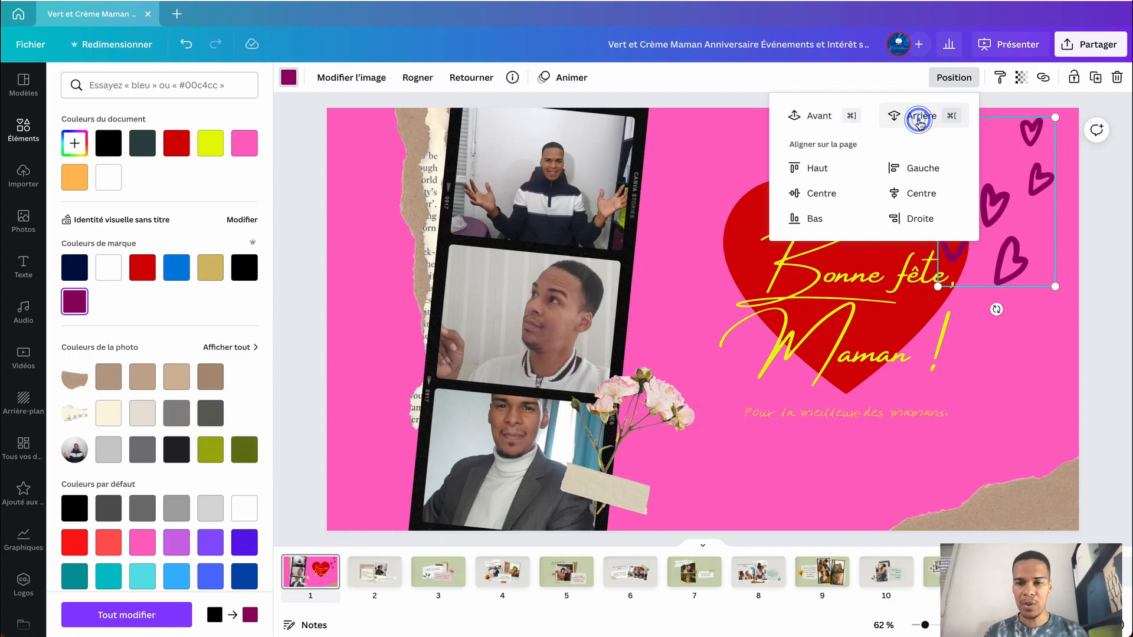
pyautogui.click(919, 118)
pyautogui.click(1108, 216)
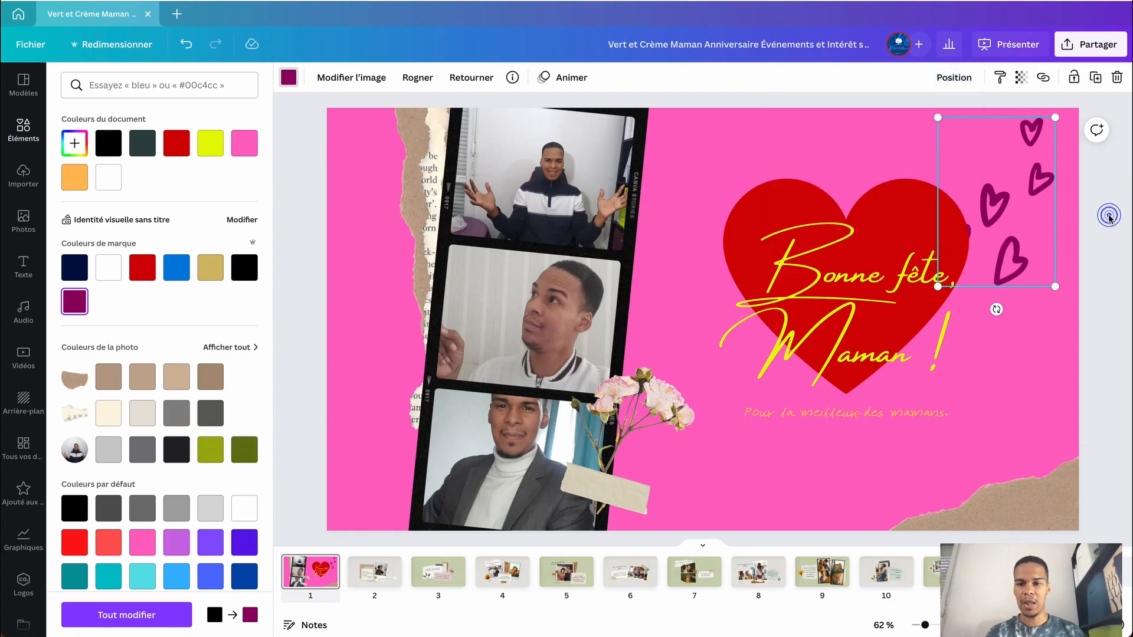
pyautogui.click(1108, 217)
pyautogui.click(1058, 328)
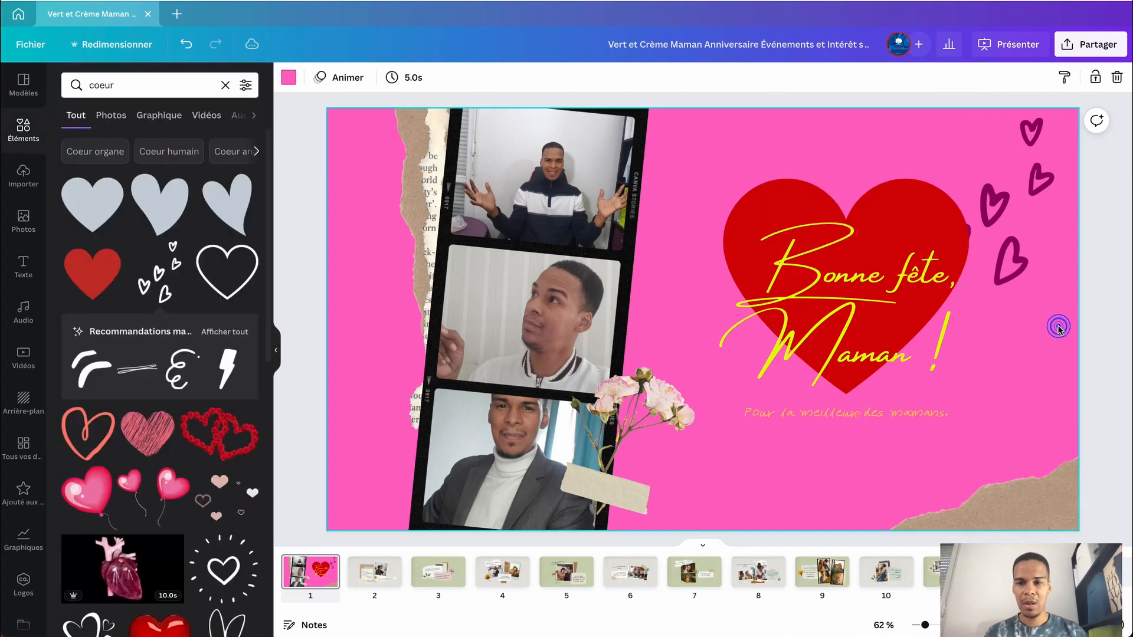
pyautogui.click(1029, 285)
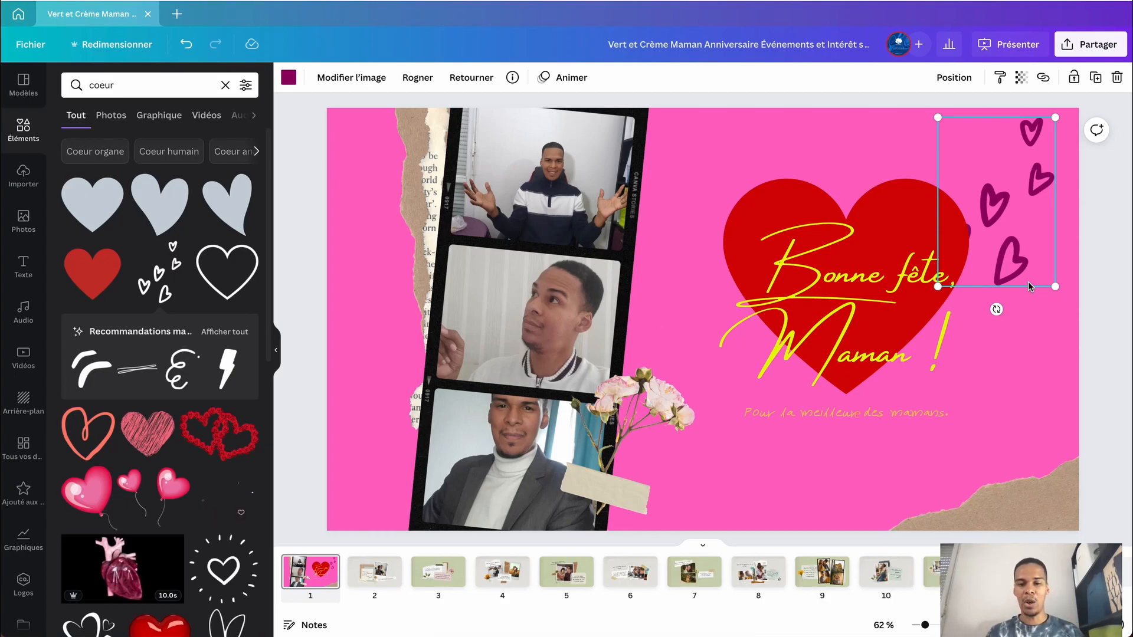
pyautogui.click(873, 413)
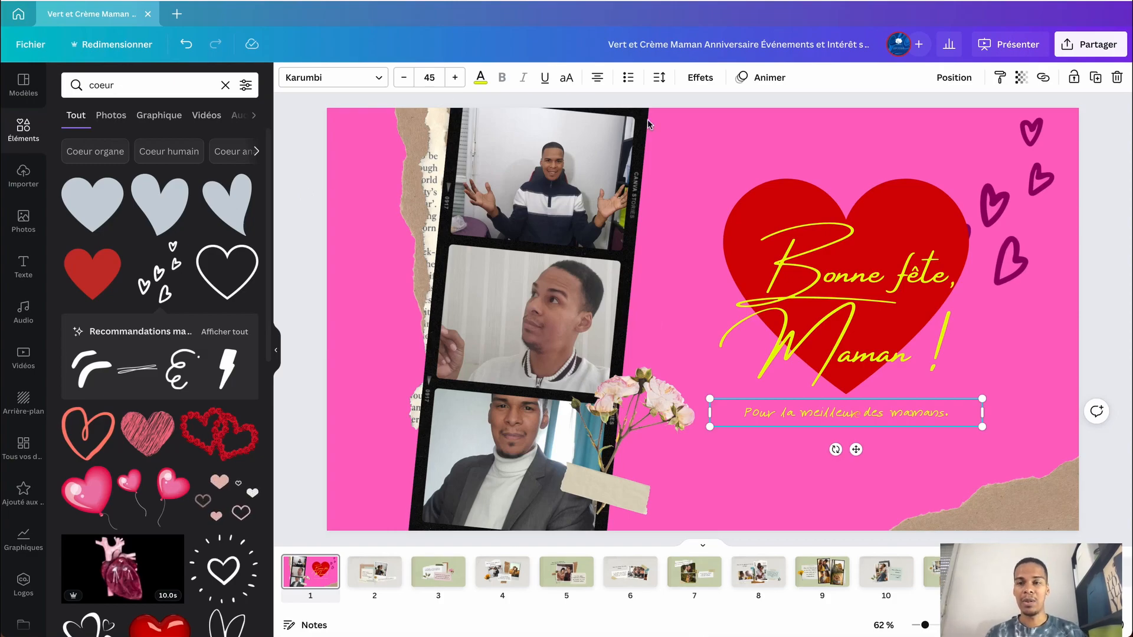
# Step: Open the design's download settings and set the file type to PNG
pyautogui.click(1073, 47)
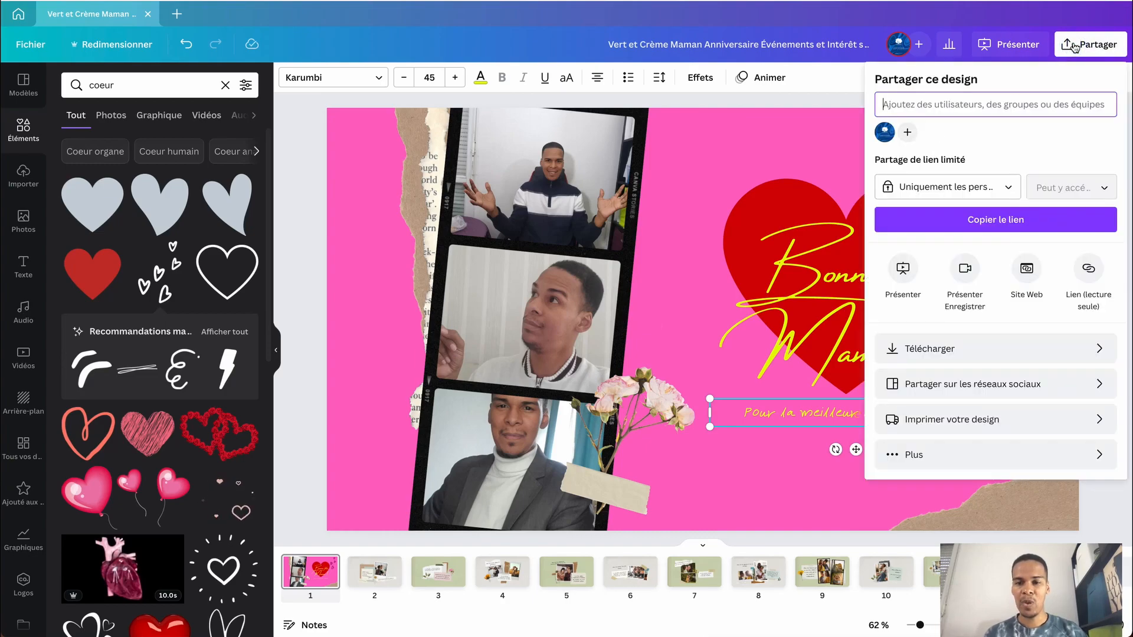
pyautogui.click(994, 351)
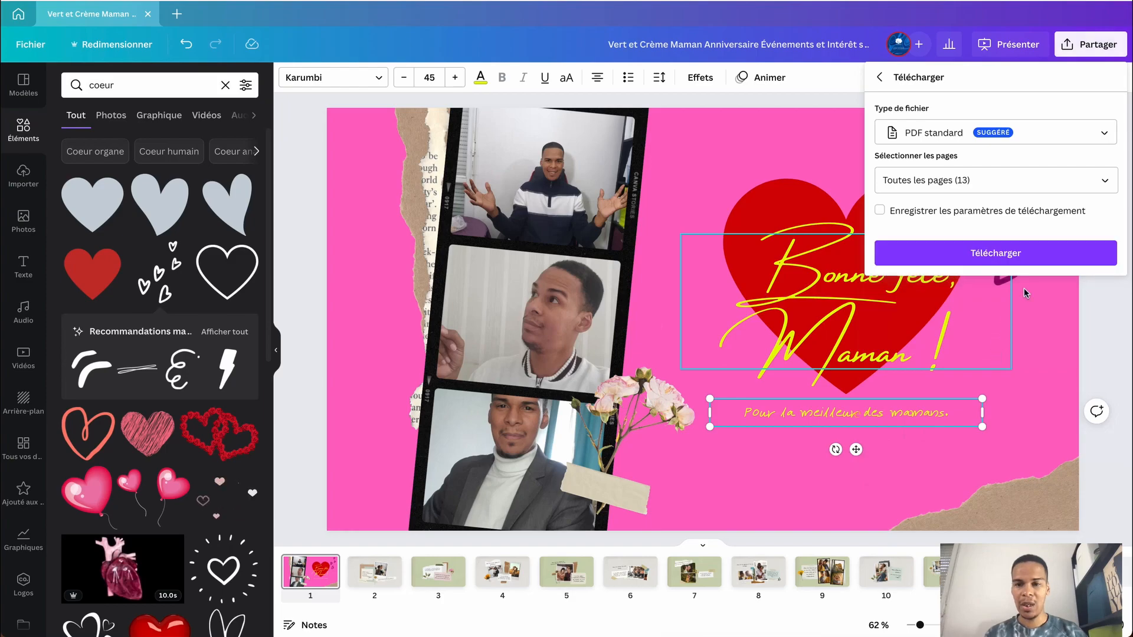
pyautogui.click(1103, 134)
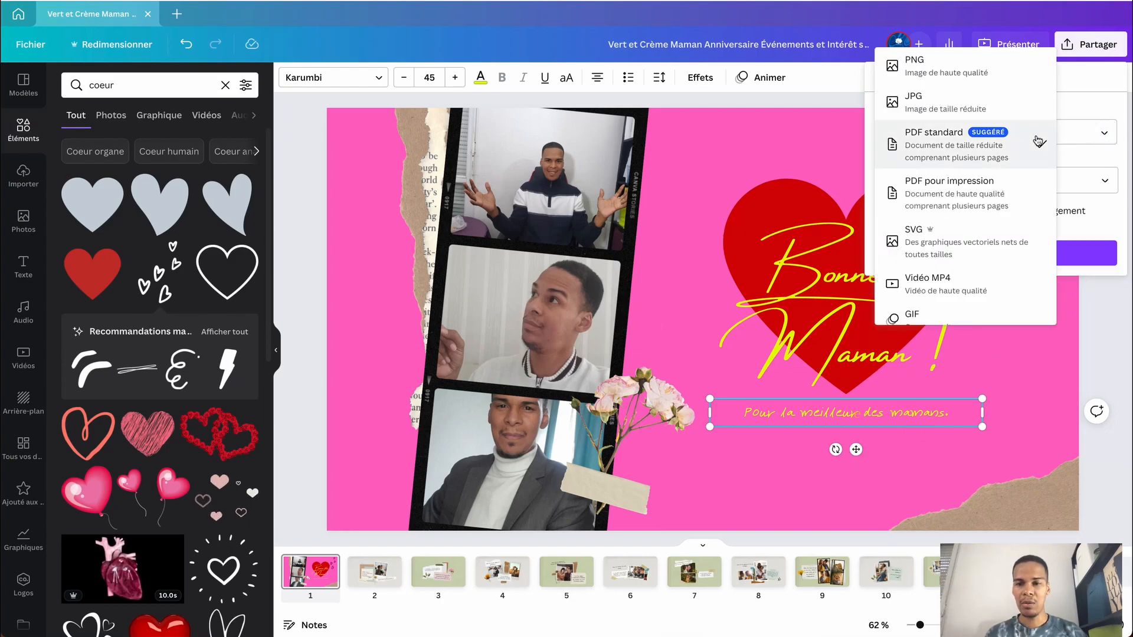
pyautogui.click(957, 66)
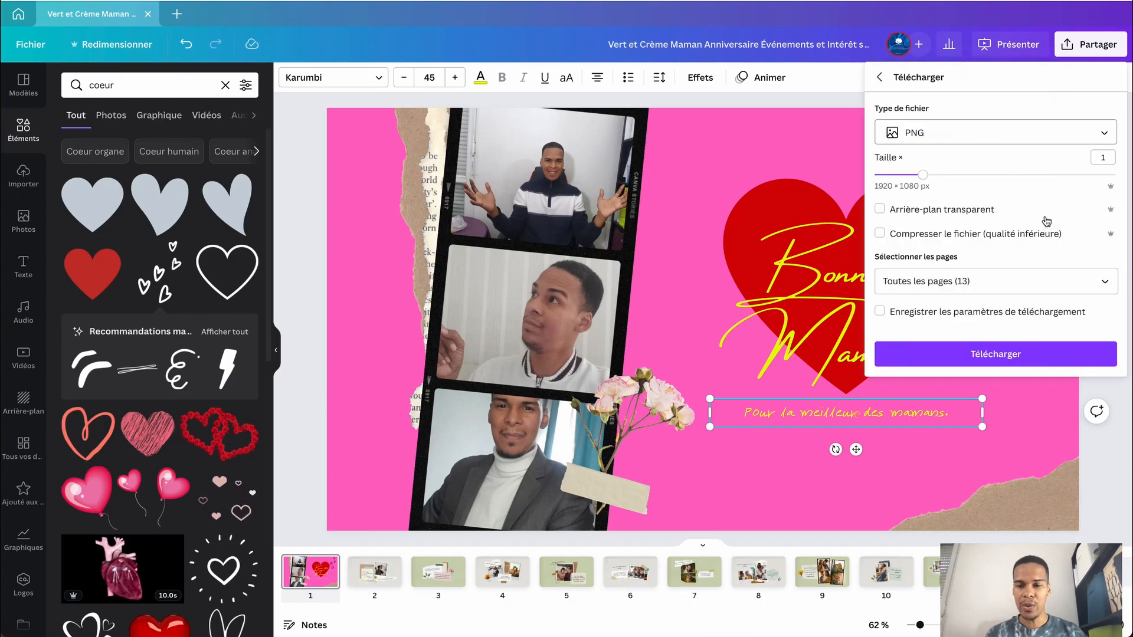
# Step: Limit the download to Page 1 and download the card
pyautogui.click(1104, 281)
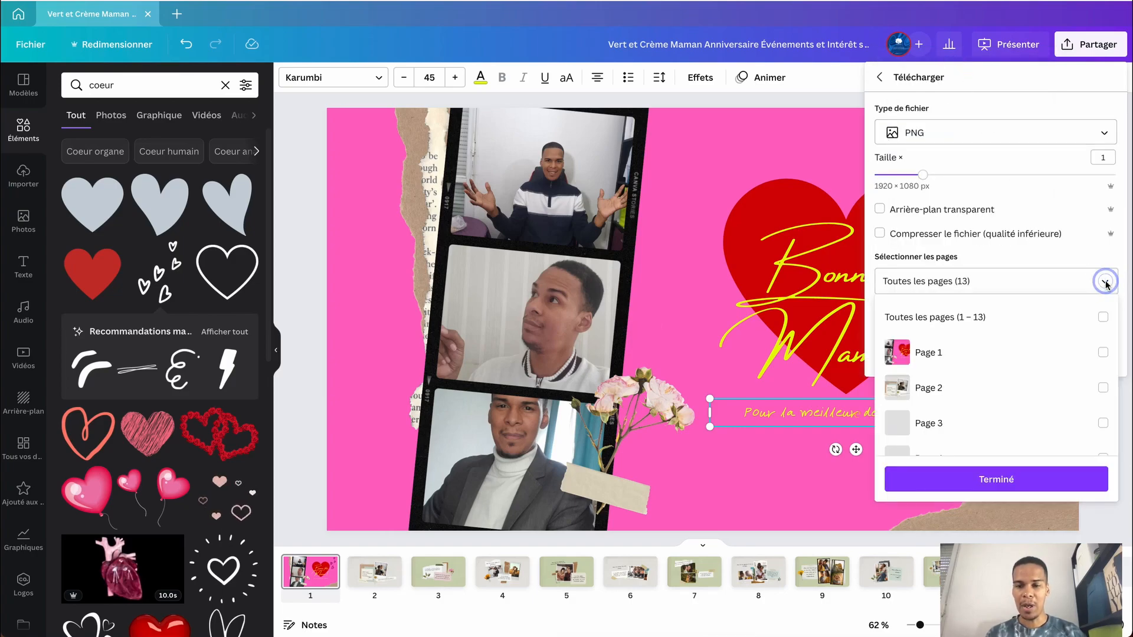
pyautogui.click(967, 360)
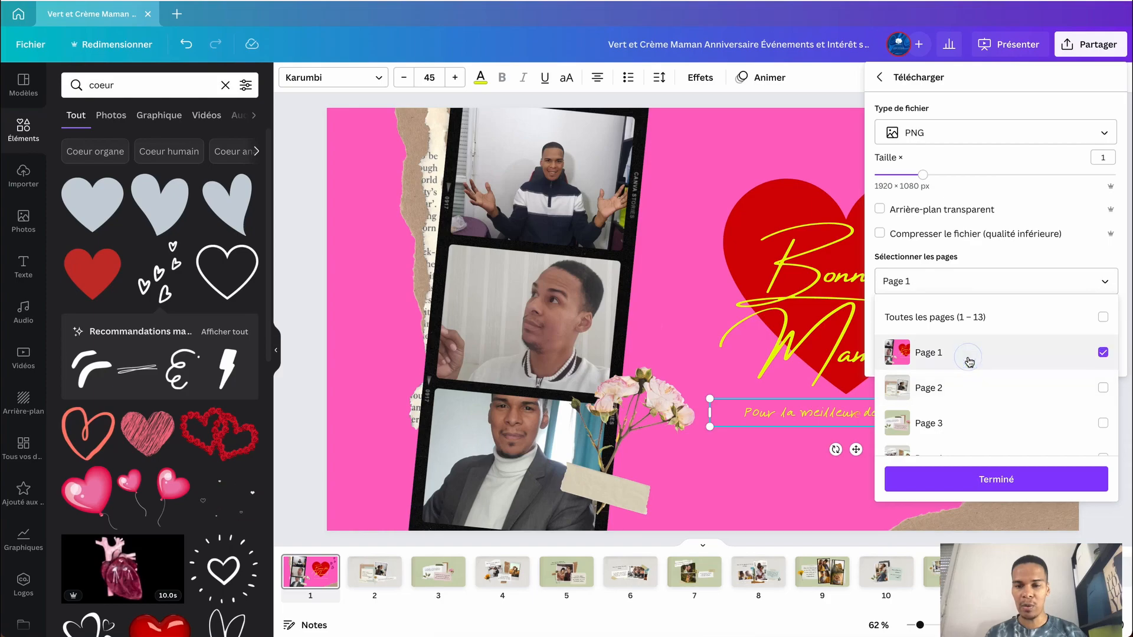
pyautogui.click(993, 479)
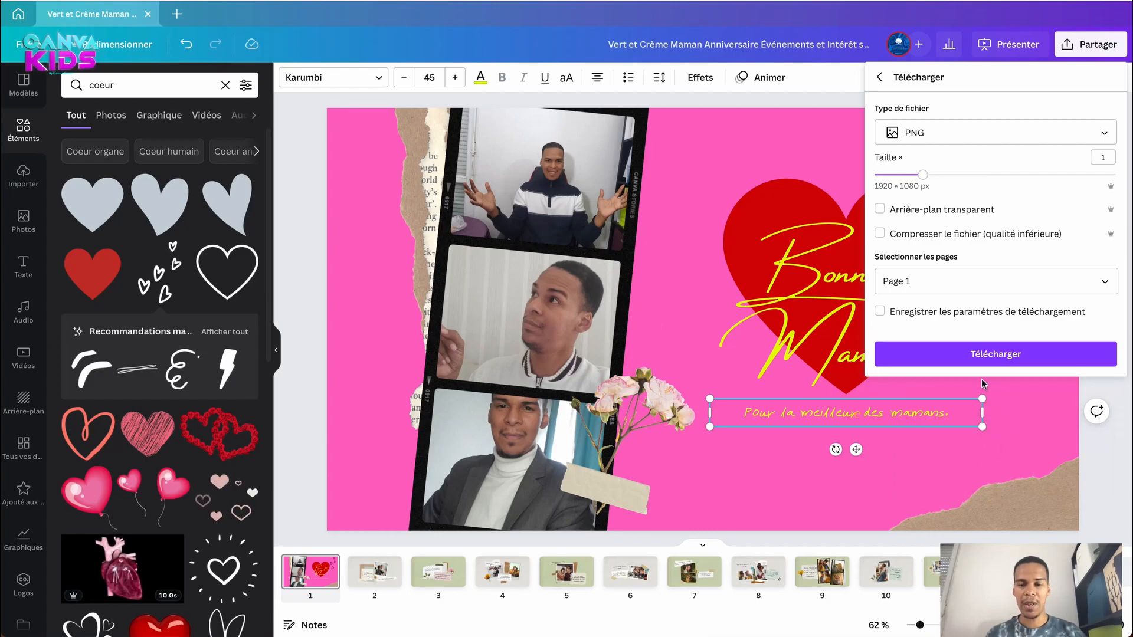
pyautogui.click(982, 352)
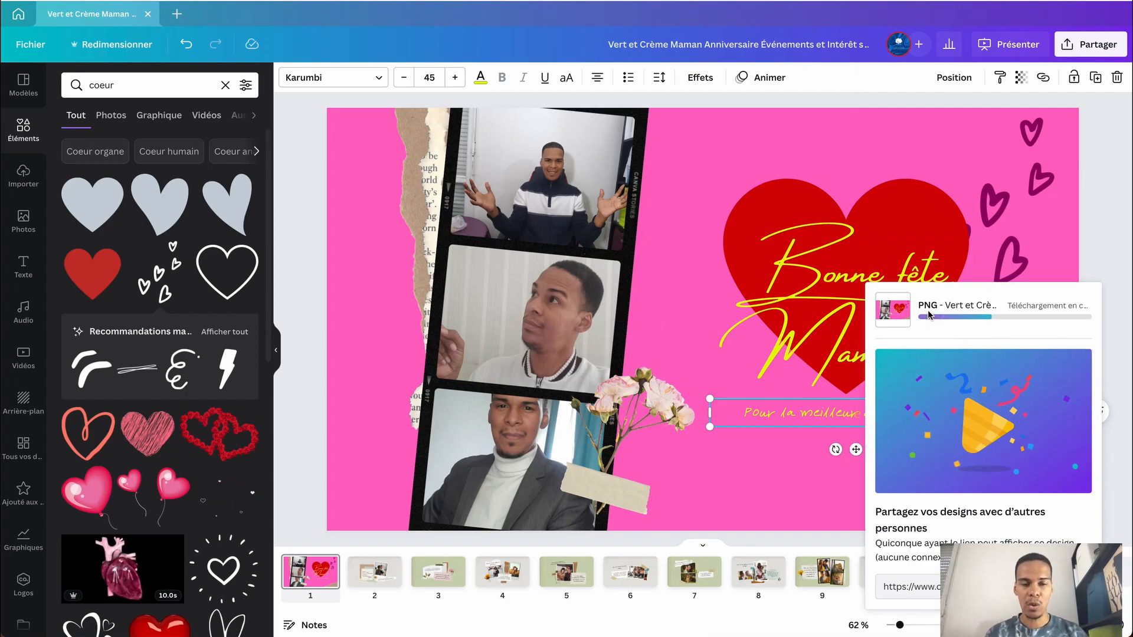
pyautogui.press('Return')
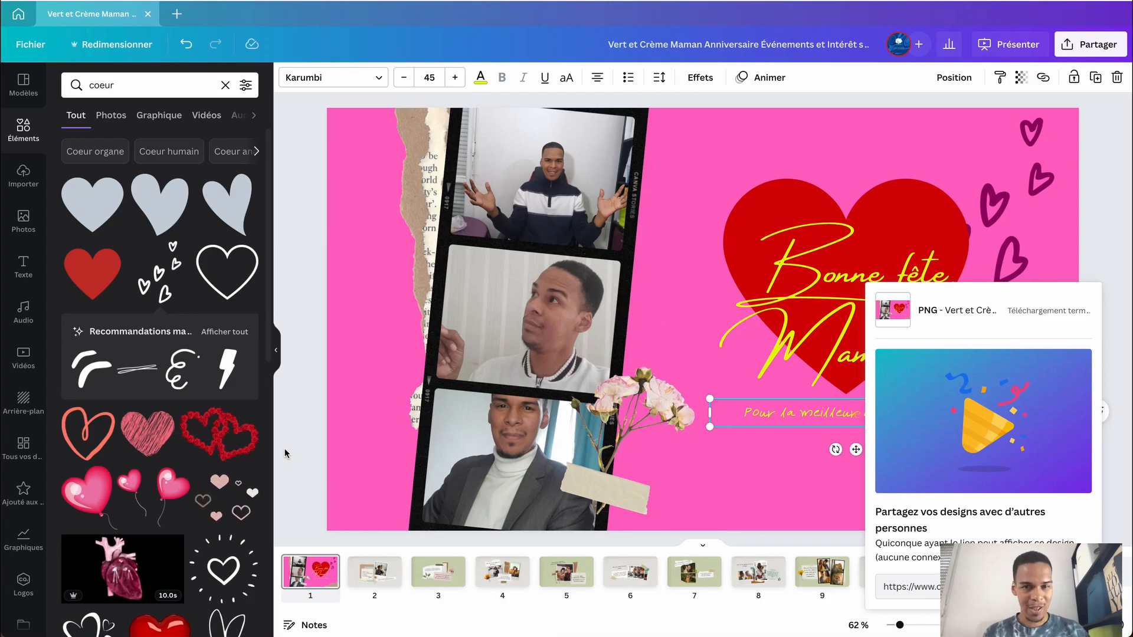
# Step: Recolour the subtitle "Pour la meilleur des mamans." with the bright yellow #E5F805 from the document colours
pyautogui.click(477, 79)
pyautogui.click(232, 137)
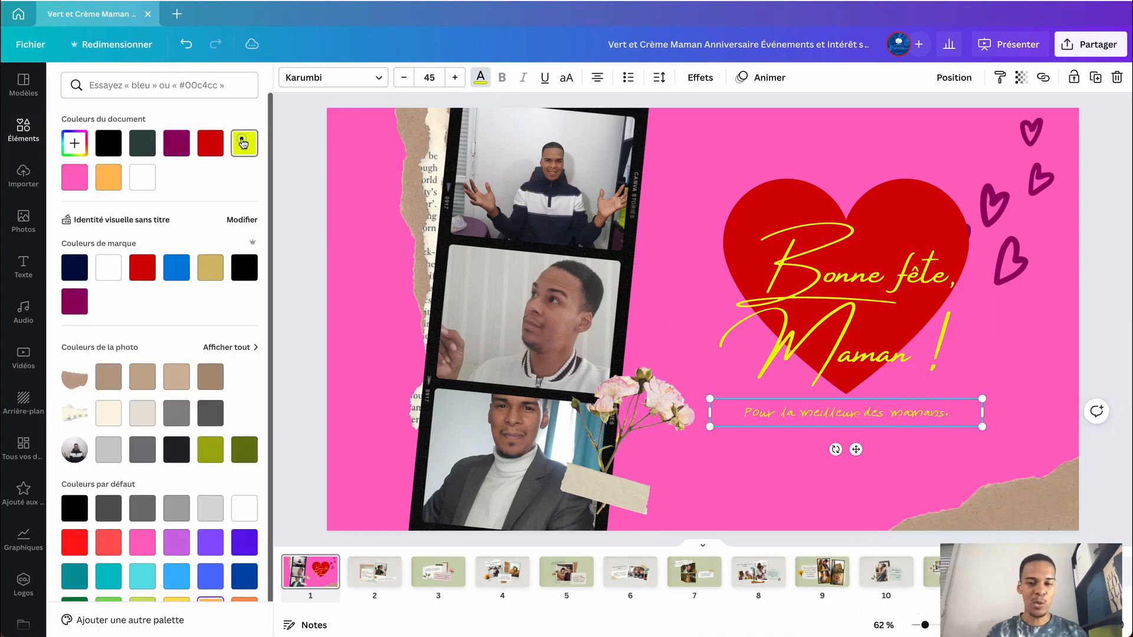
pyautogui.click(303, 191)
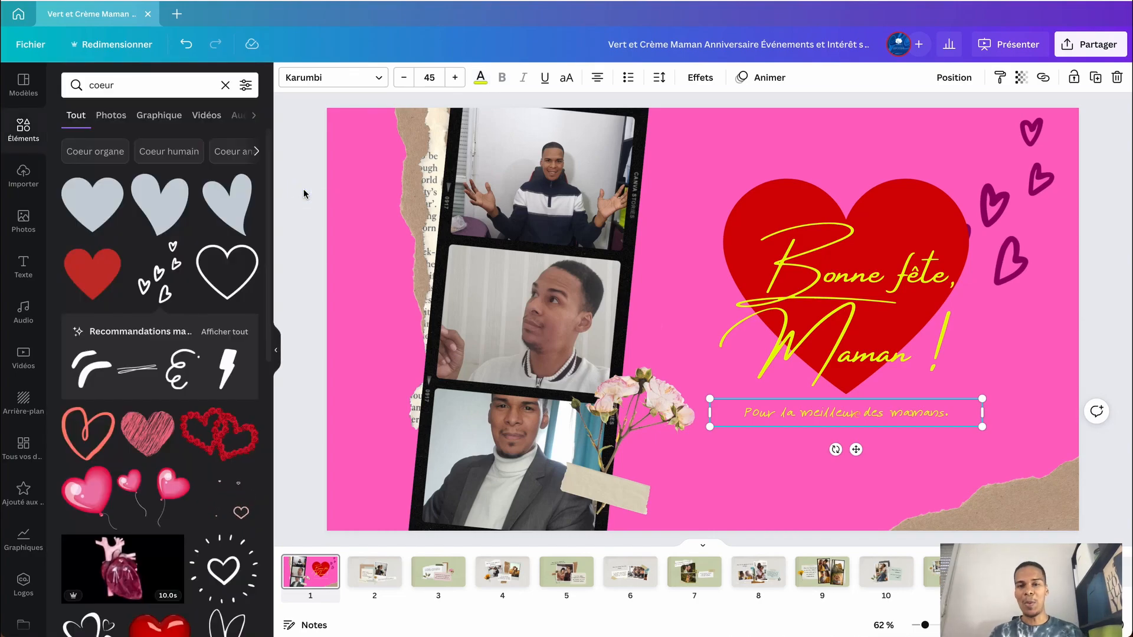